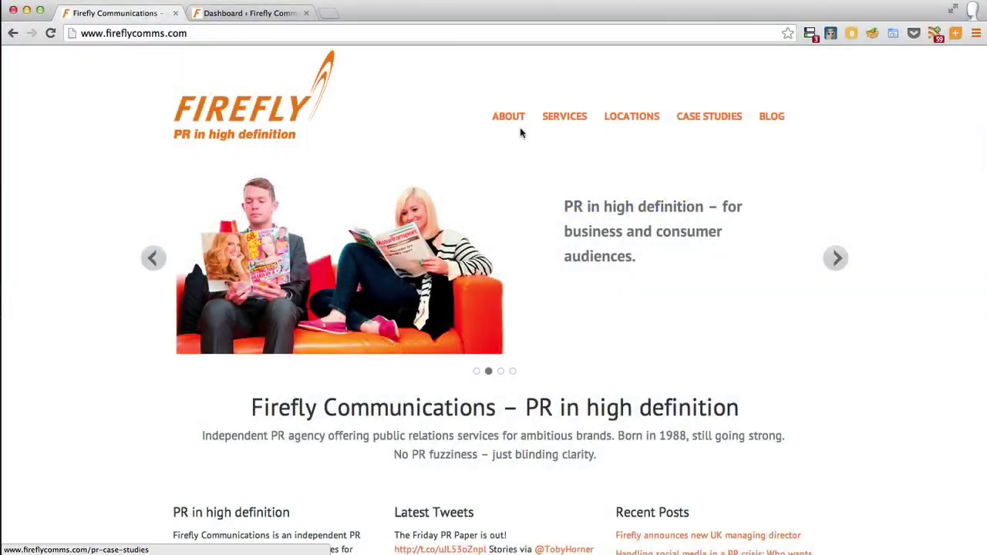
View the site's About page, switch it to its German translation, and return it to English
{"action": "left_click", "coordinate": [503, 121]}
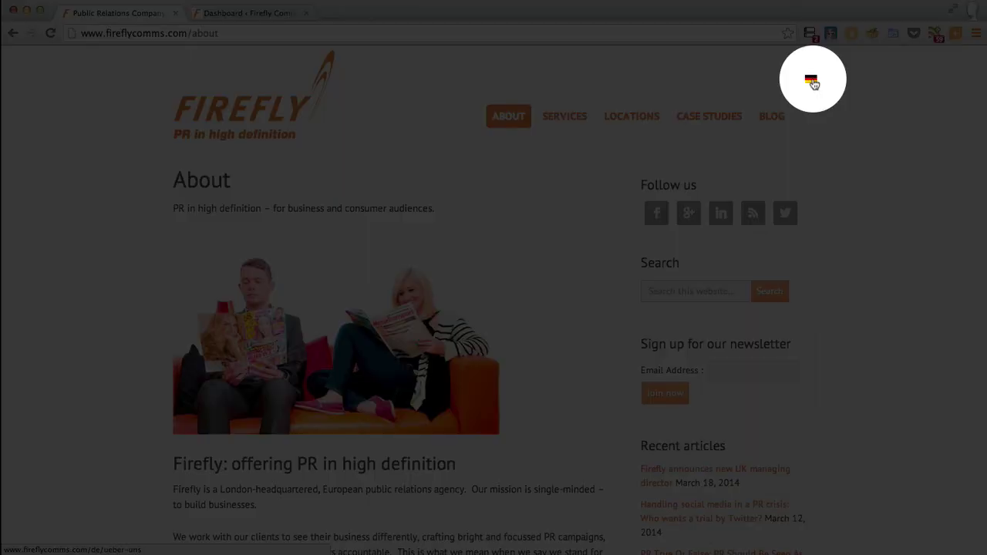
{"action": "left_click", "coordinate": [813, 83]}
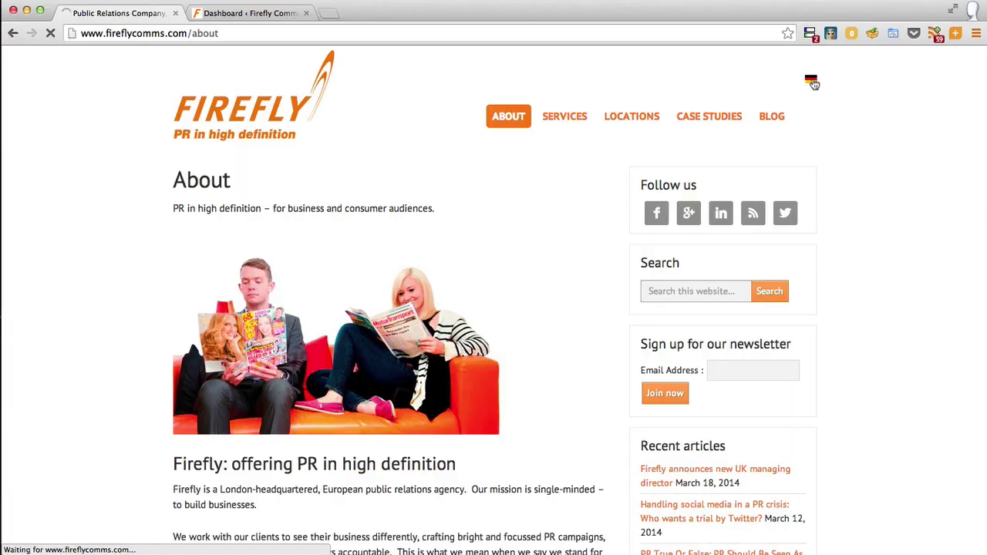
{"action": "scroll", "coordinate": [285, 248], "scroll_direction": "down", "scroll_amount": 5}
{"action": "scroll", "coordinate": [294, 258], "scroll_direction": "down", "scroll_amount": 2}
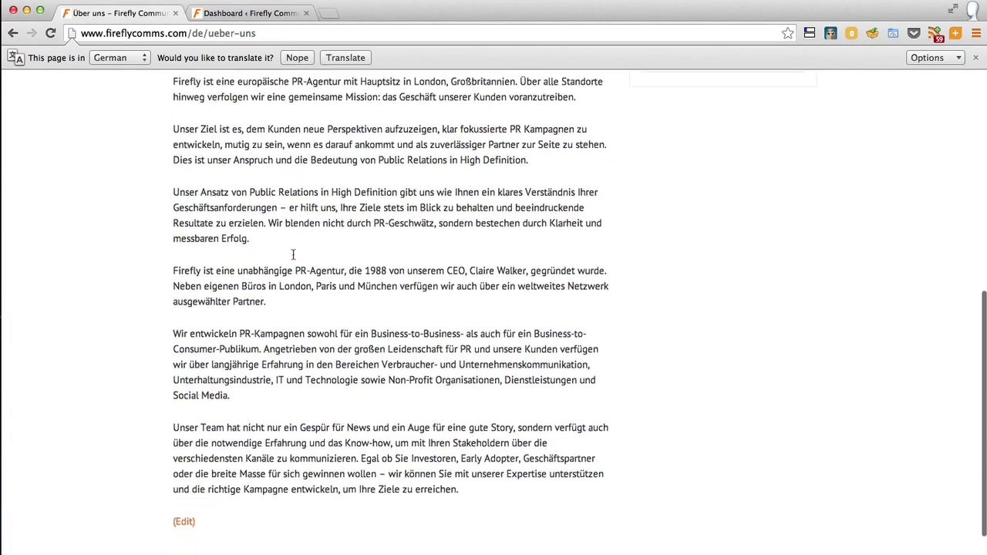
{"action": "scroll", "coordinate": [293, 259], "scroll_direction": "up", "scroll_amount": 7}
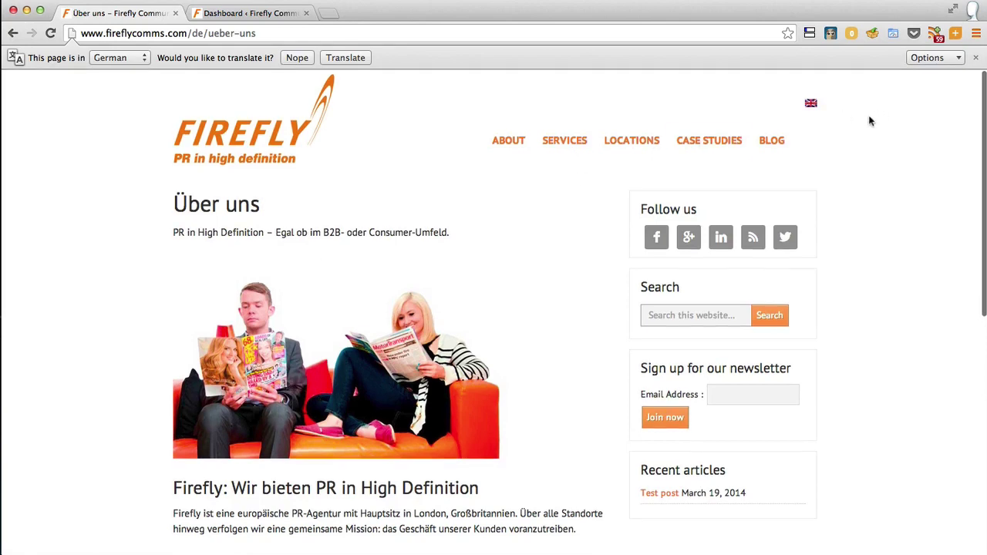
{"action": "left_click", "coordinate": [812, 104]}
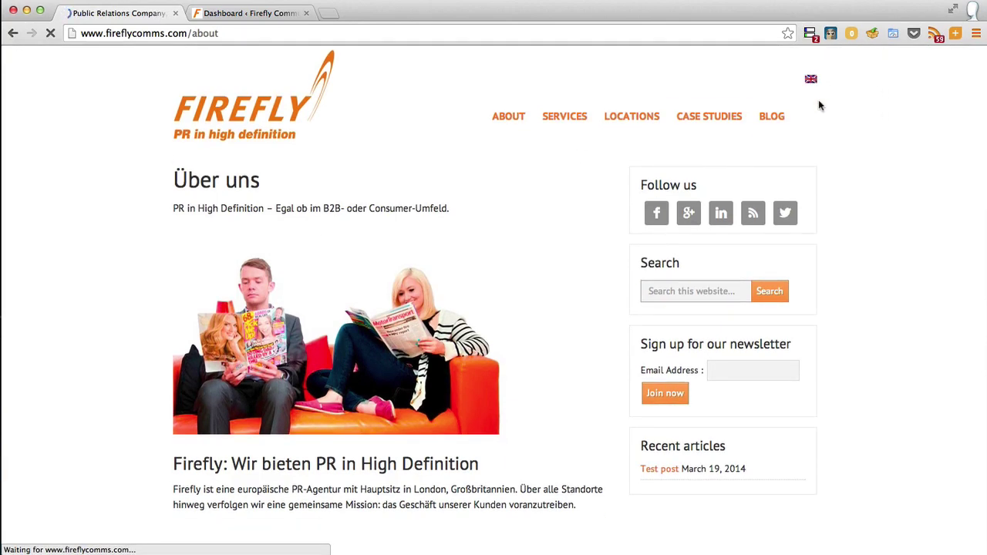
{"action": "scroll", "coordinate": [818, 100], "scroll_direction": "down", "scroll_amount": 3}
{"action": "scroll", "coordinate": [820, 106], "scroll_direction": "up", "scroll_amount": 3}
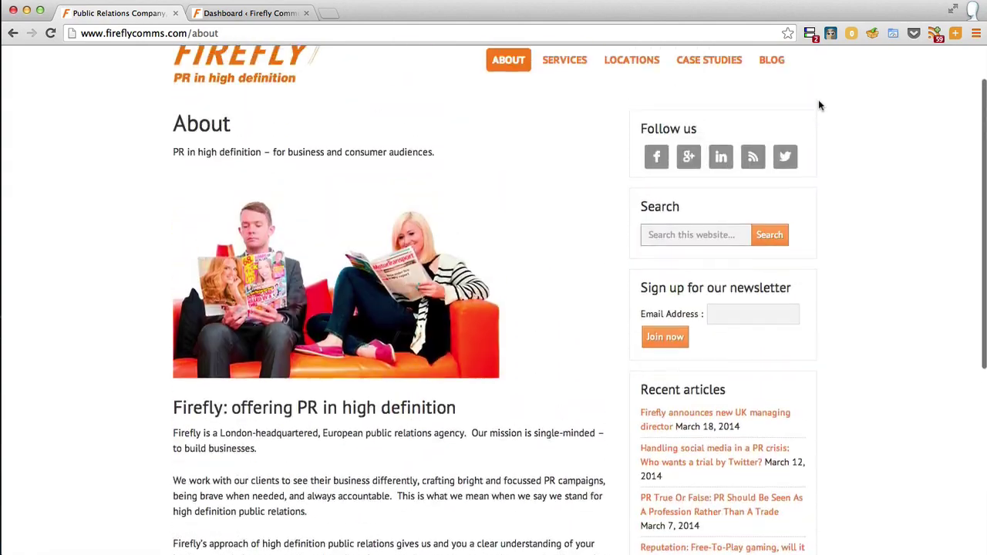
Switch to the site's WordPress dashboard and list all pages
{"action": "left_click", "coordinate": [207, 15]}
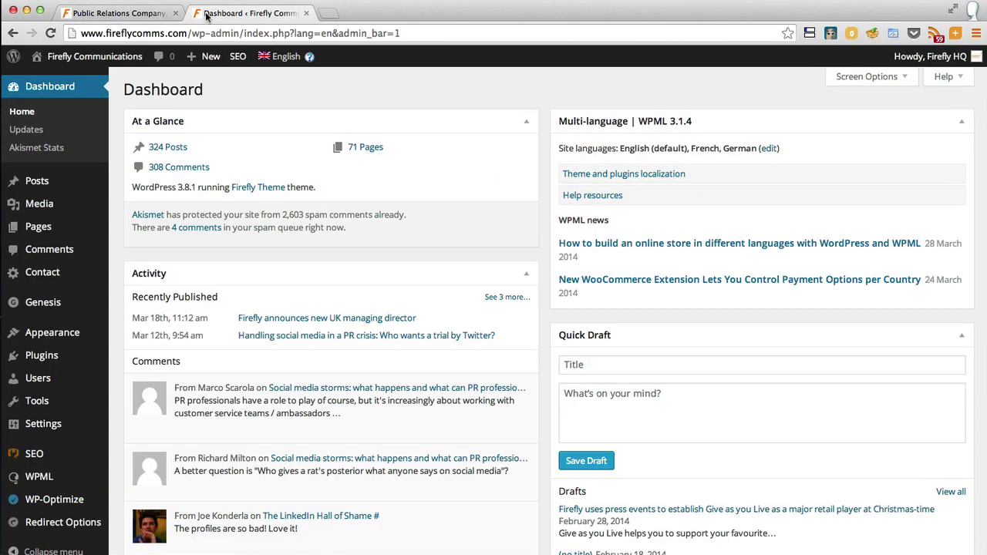
{"action": "left_click", "coordinate": [34, 230]}
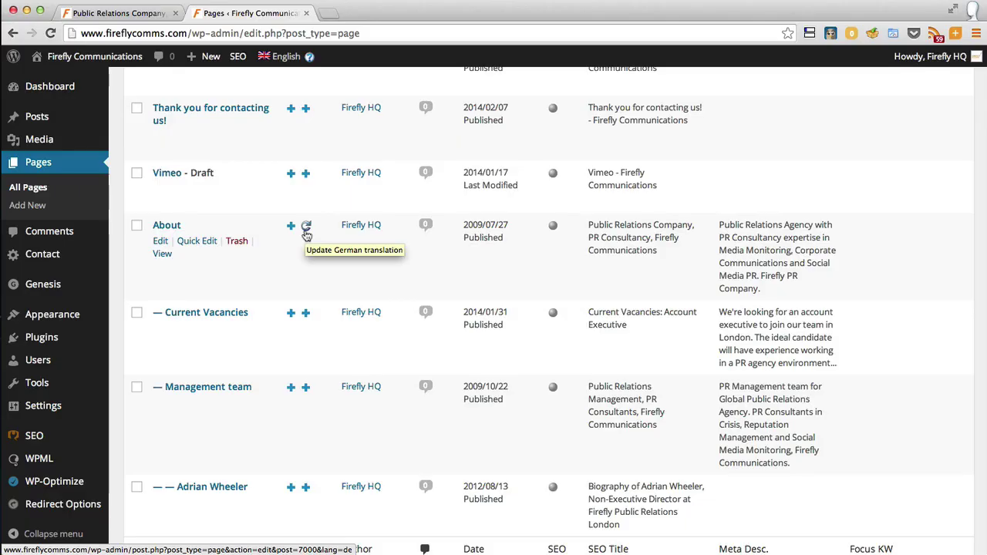
Open robcubbon.com/go/wpml in a new browser tab to view the WPML plugin site
{"action": "left_click", "coordinate": [328, 14]}
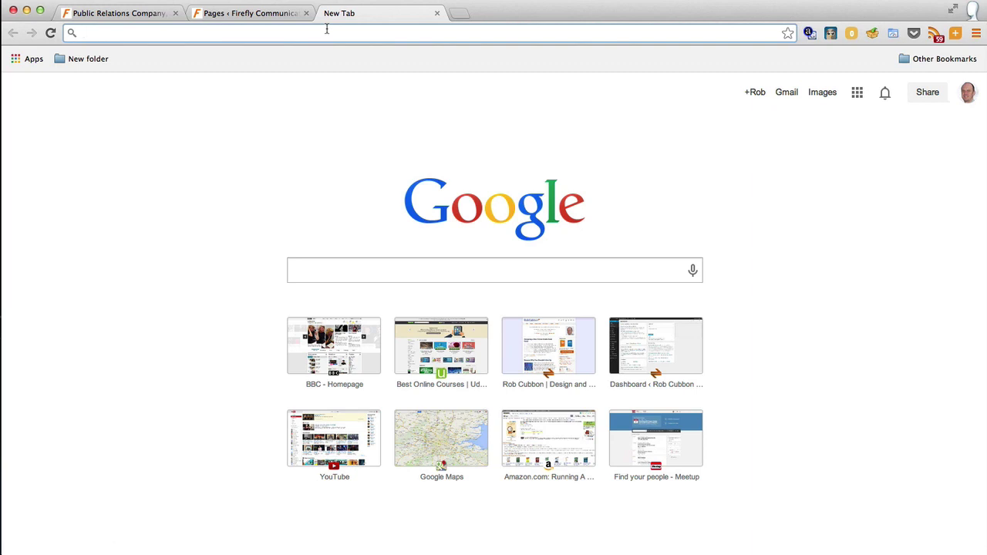
{"action": "type", "text": "ro"}
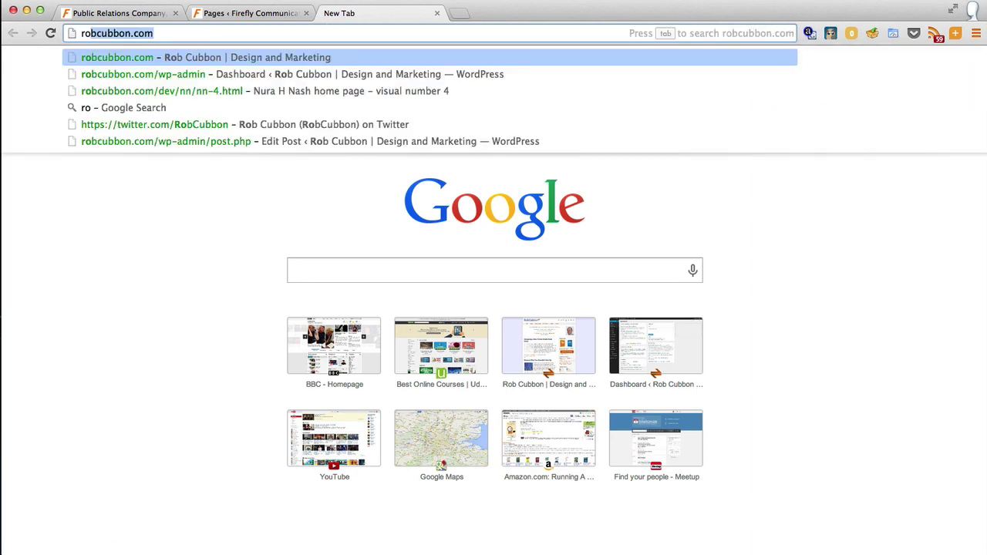
{"action": "key", "text": "Right"}
{"action": "type", "text": "/go/wpml"}
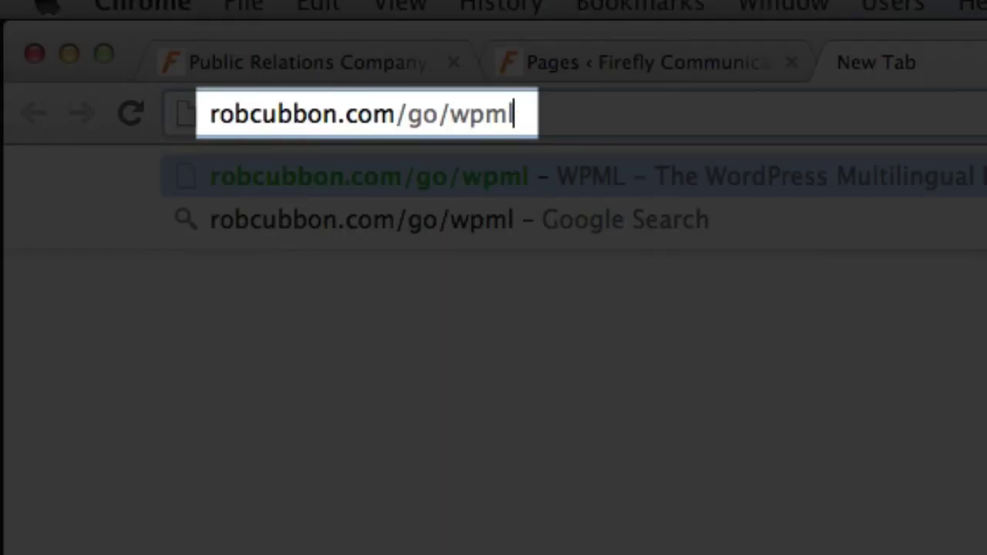
{"action": "key", "text": "Return"}
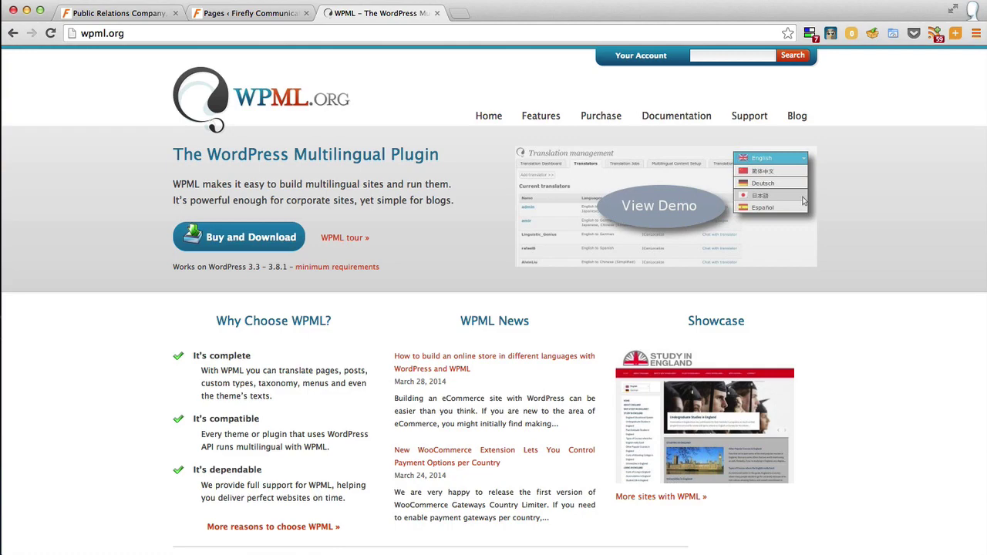
Return to the WordPress page list and examine each page's French and German translation markers
{"action": "key", "text": "ctrl+shift+Tab"}
{"action": "scroll", "coordinate": [257, 206], "scroll_direction": "down", "scroll_amount": 3}
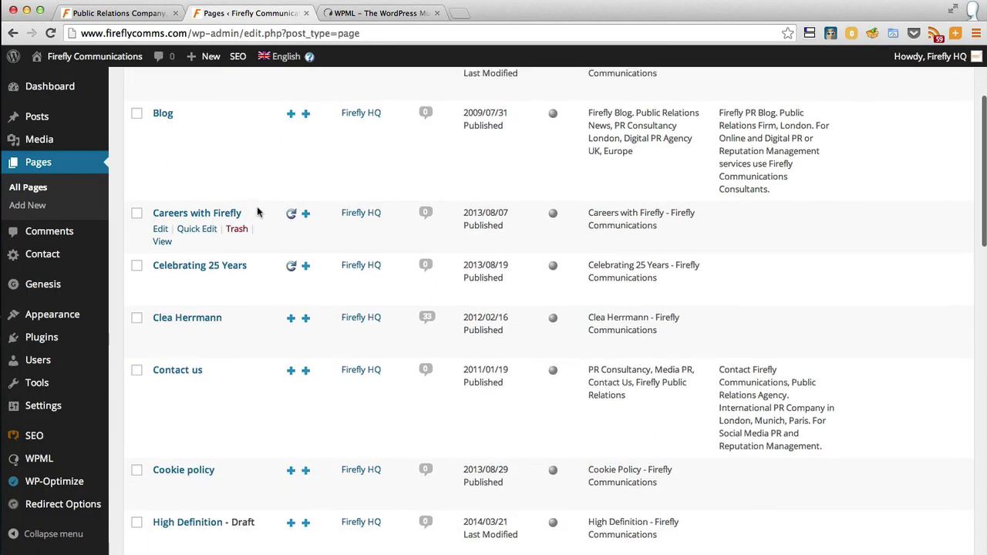
{"action": "scroll", "coordinate": [257, 208], "scroll_direction": "up", "scroll_amount": 1}
{"action": "scroll", "coordinate": [256, 208], "scroll_direction": "down", "scroll_amount": 5}
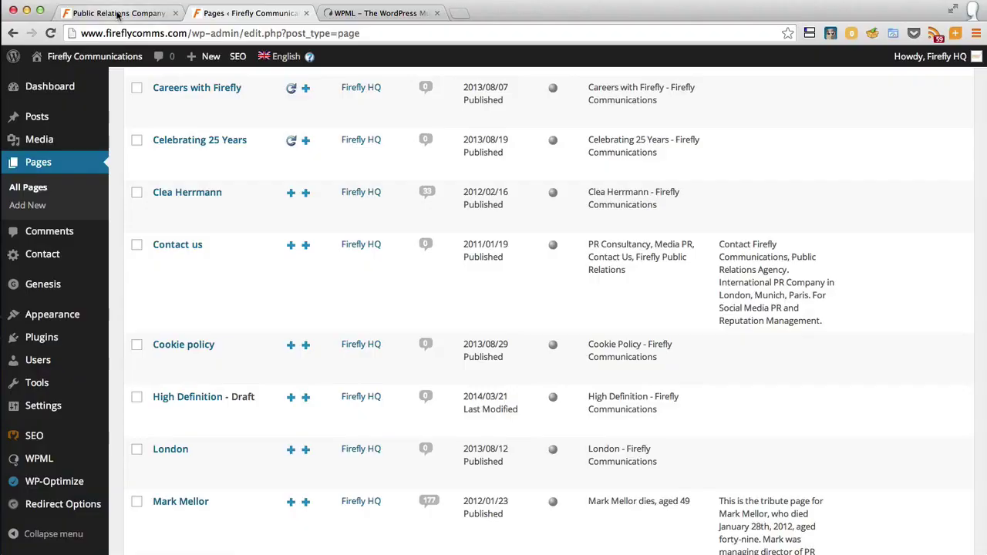
Open the Contact us page on the live Firefly site
{"action": "left_click", "coordinate": [116, 13]}
{"action": "mouse_move", "coordinate": [508, 116]}
{"action": "left_click", "coordinate": [510, 178]}
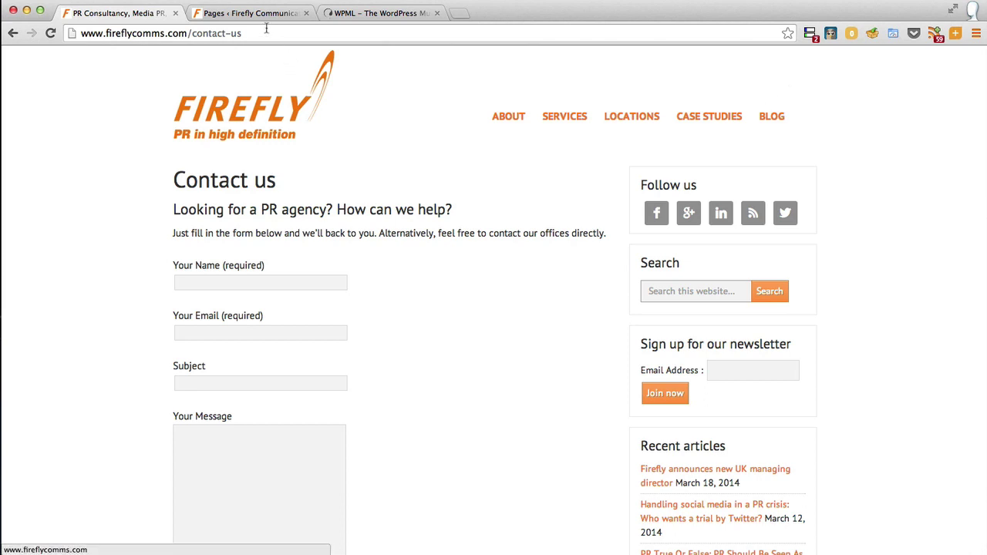
Start a French translation of the Contact us page in WordPress and title it "Contact French"
{"action": "left_click", "coordinate": [248, 13]}
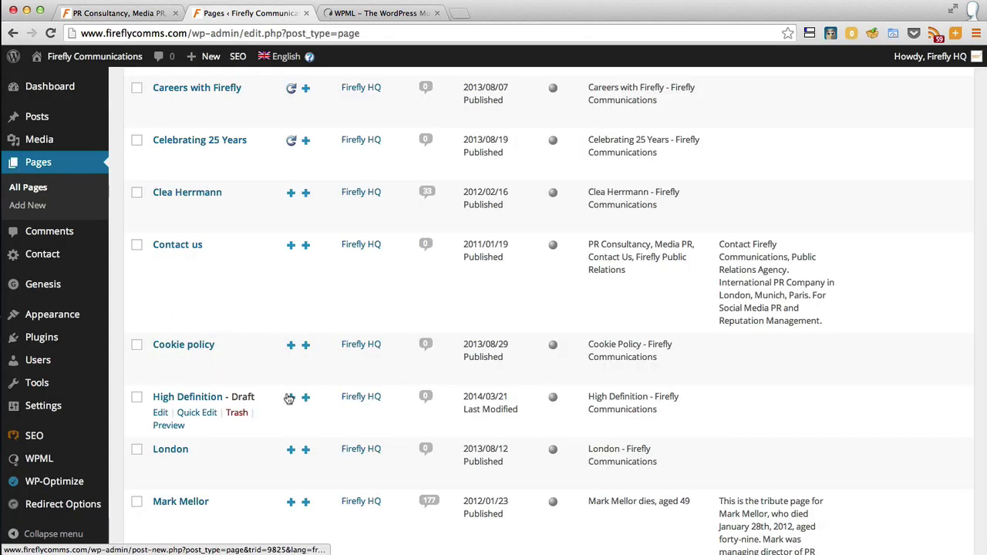
{"action": "left_click", "coordinate": [290, 247]}
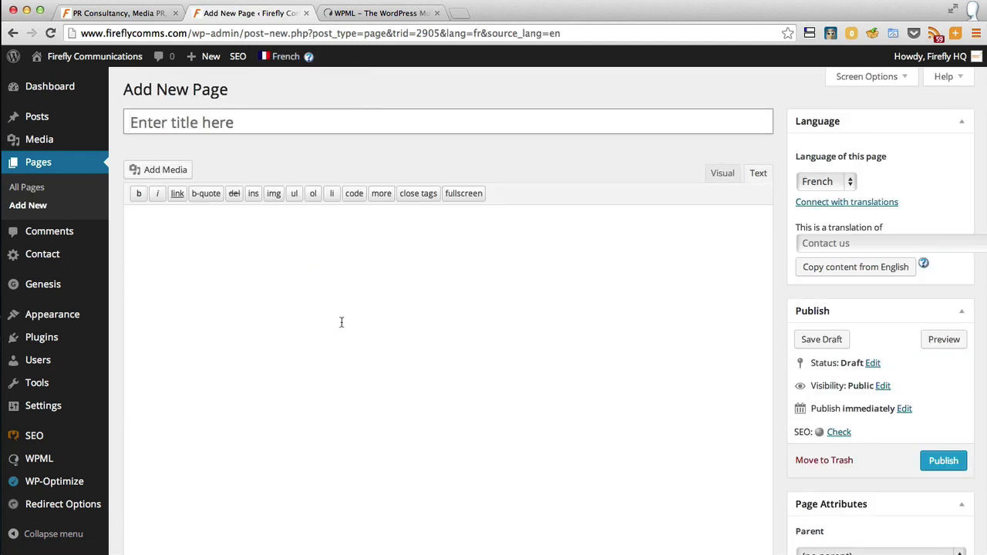
{"action": "type", "text": "Co"}
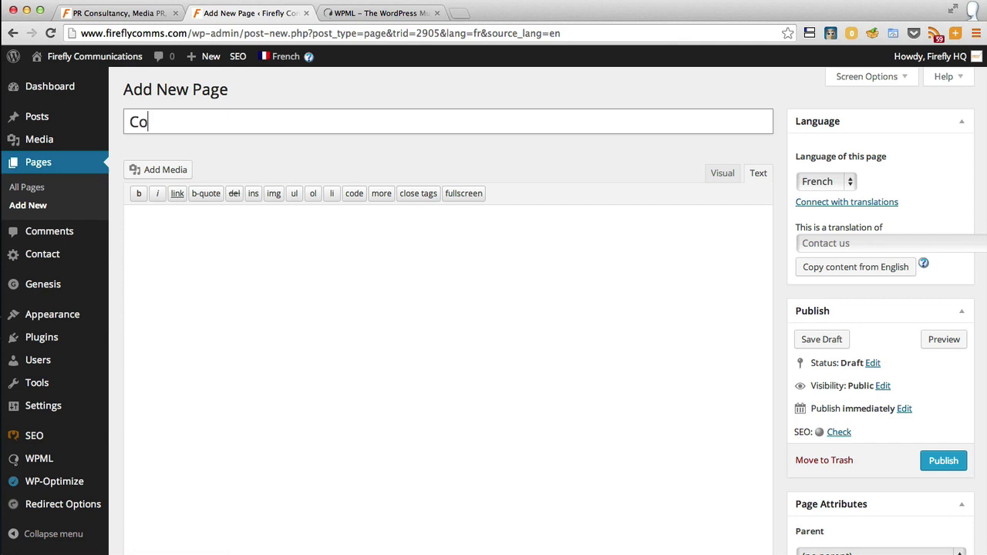
{"action": "type", "text": "ntact French"}
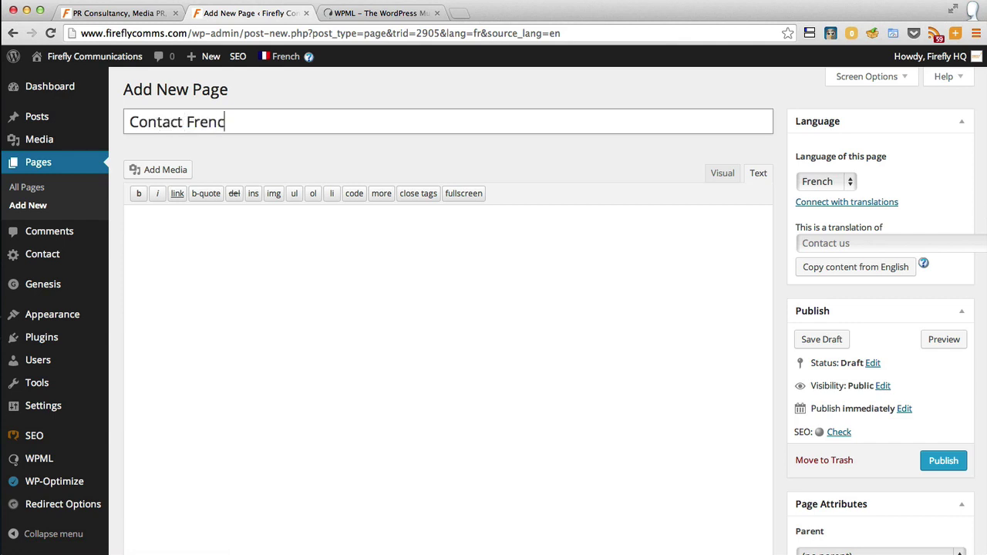
Enter the placeholder text "lkjlkjl;k" as the French page's content and publish the page
{"action": "left_click", "coordinate": [391, 452]}
{"action": "type", "text": "lkjlkjl;k"}
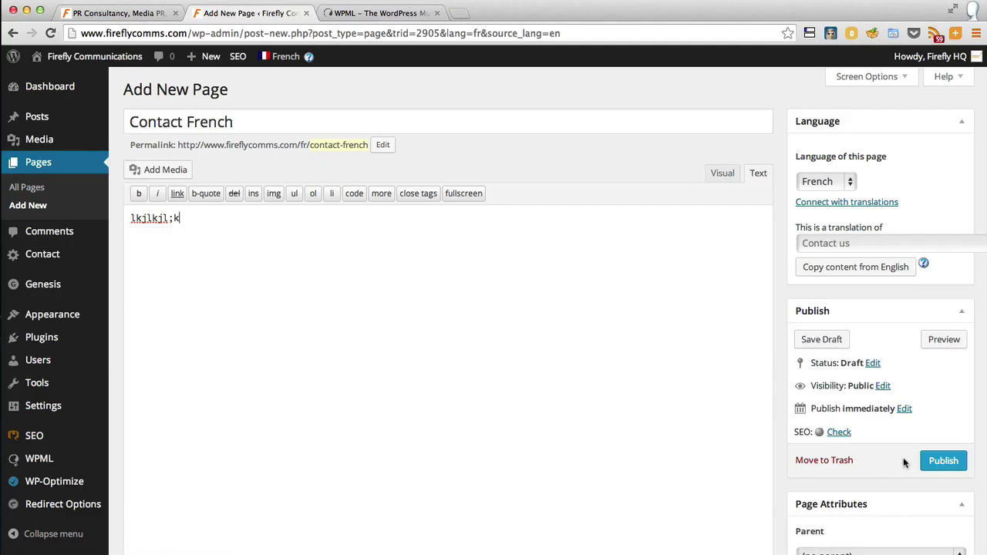
{"action": "left_click", "coordinate": [940, 460]}
Test the live language flags by opening the reloaded Contact us page in French and the Munich page in German
{"action": "left_click", "coordinate": [116, 13]}
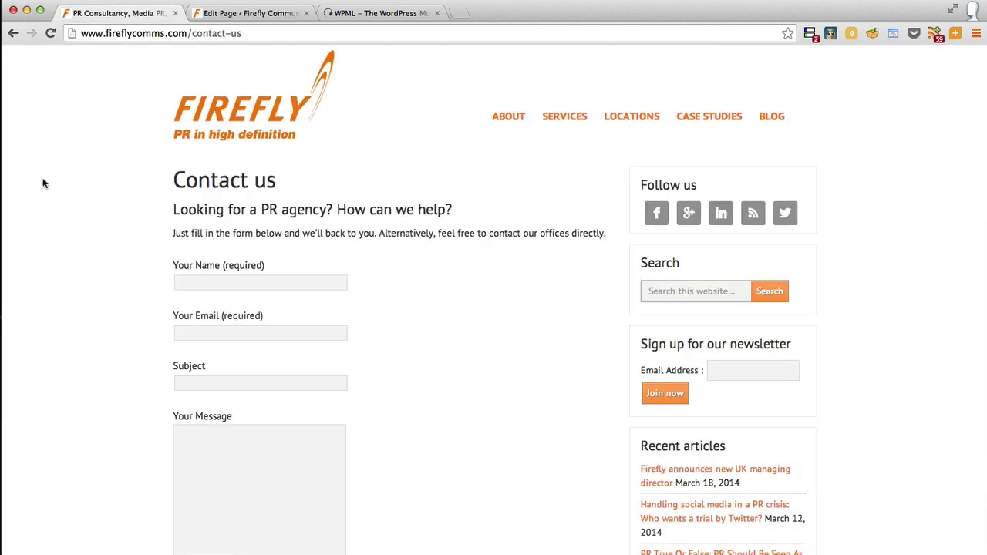
{"action": "key", "text": "super+r"}
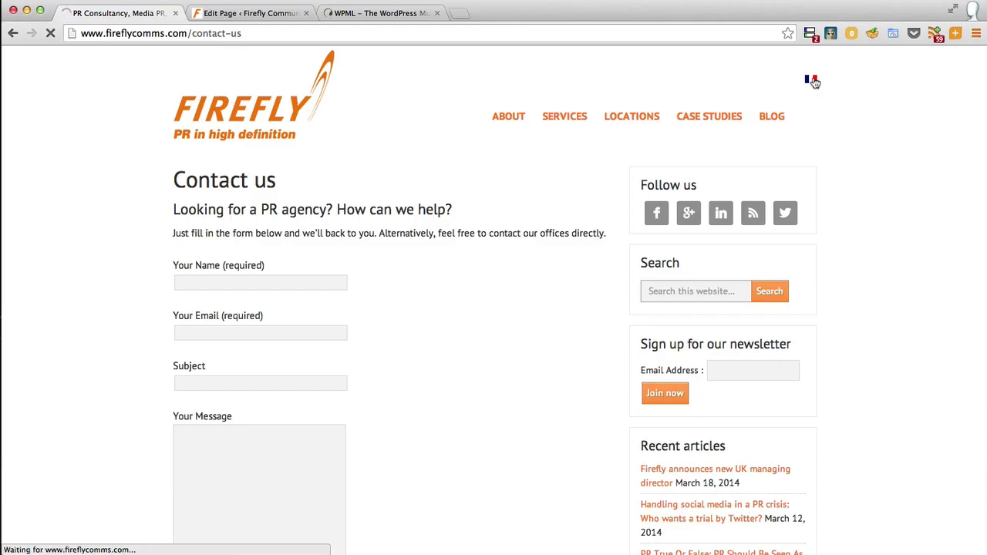
{"action": "left_click", "coordinate": [812, 80]}
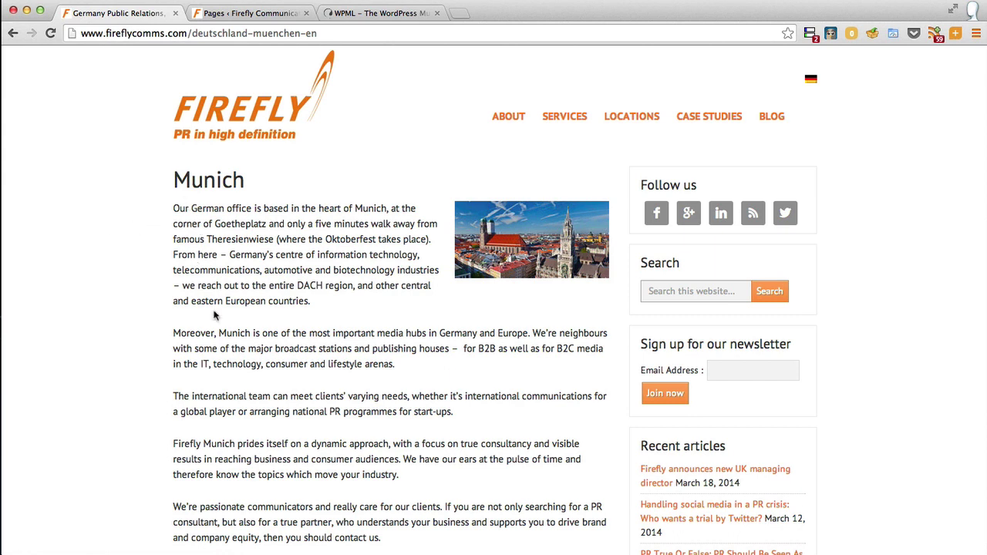
{"action": "left_click", "coordinate": [809, 82]}
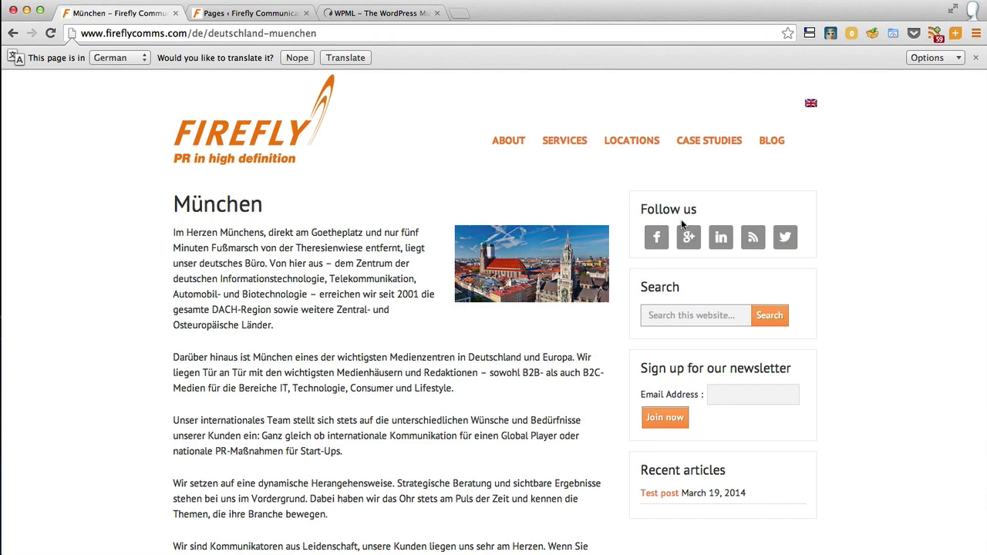
Open the WordPress widgets and examine the language-switcher PHP code in the Header Right area's Text widget
{"action": "left_click", "coordinate": [248, 13]}
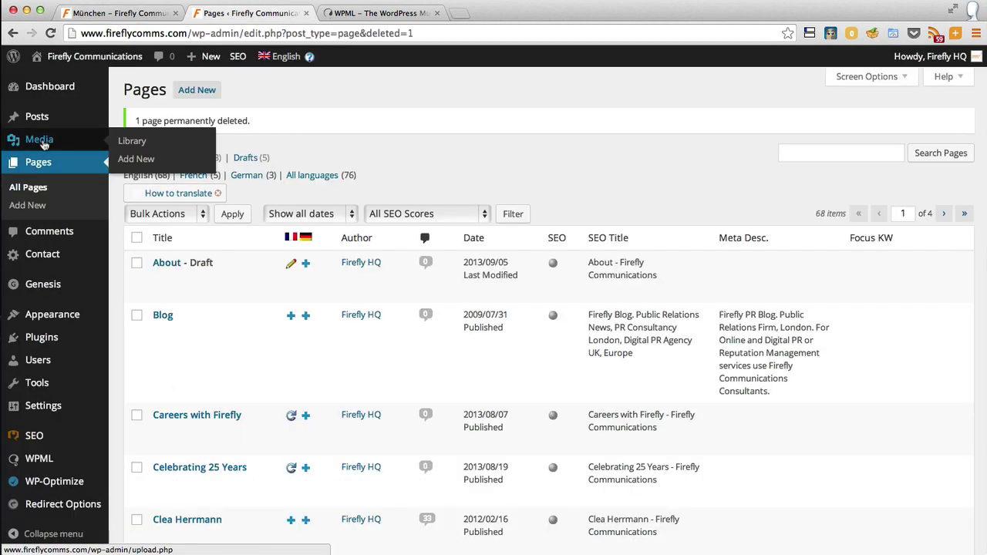
{"action": "mouse_move", "coordinate": [27, 322]}
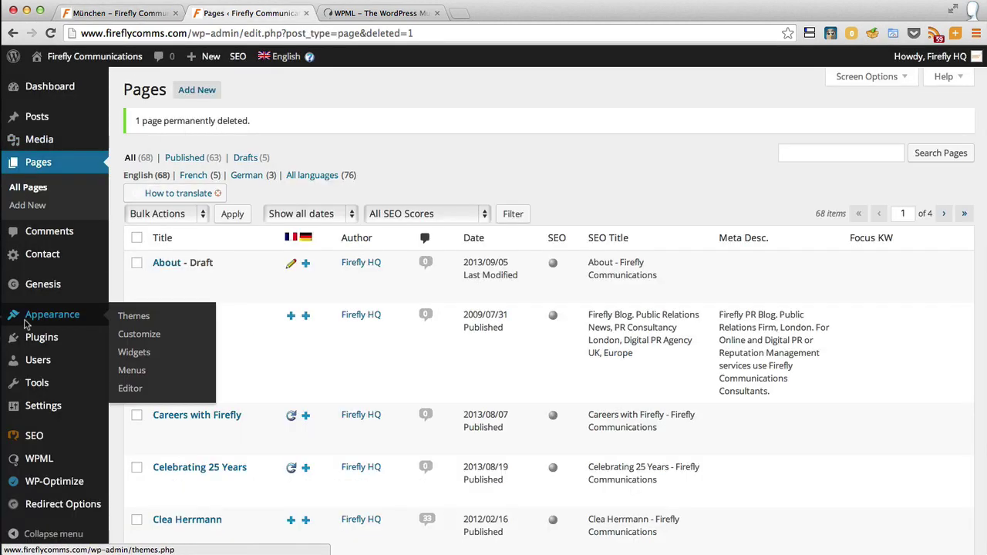
{"action": "left_click", "coordinate": [149, 354]}
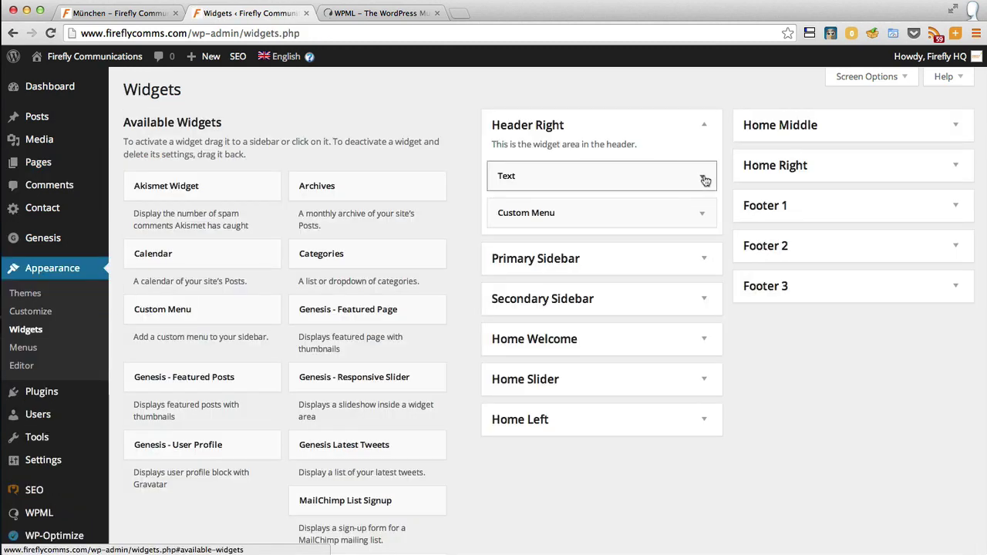
{"action": "left_click", "coordinate": [704, 178]}
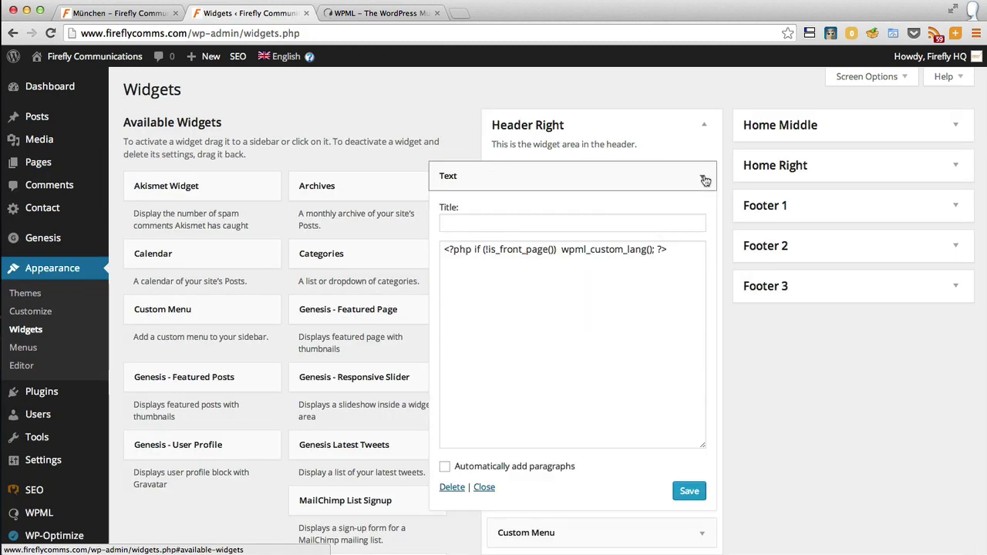
{"action": "left_click", "coordinate": [474, 250]}
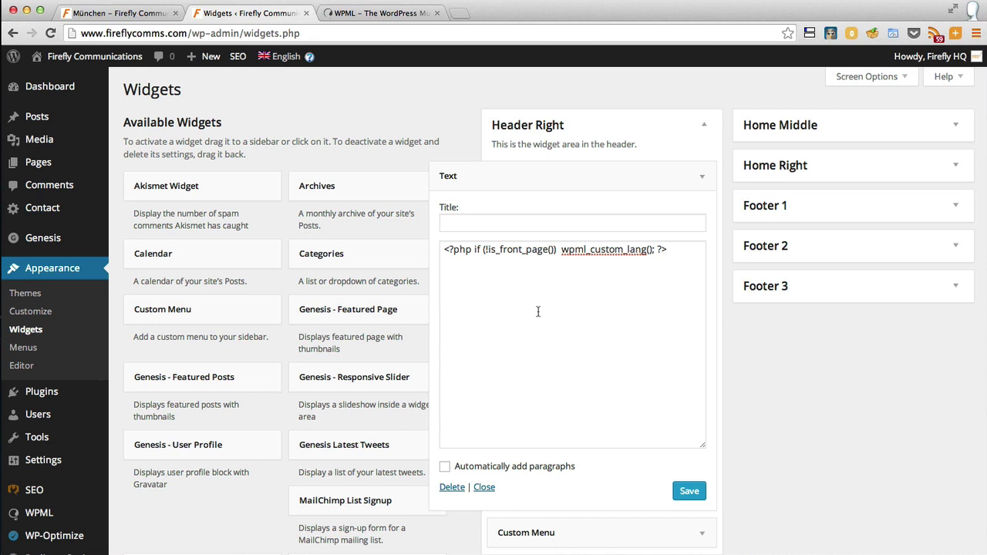
{"action": "left_click", "coordinate": [703, 177]}
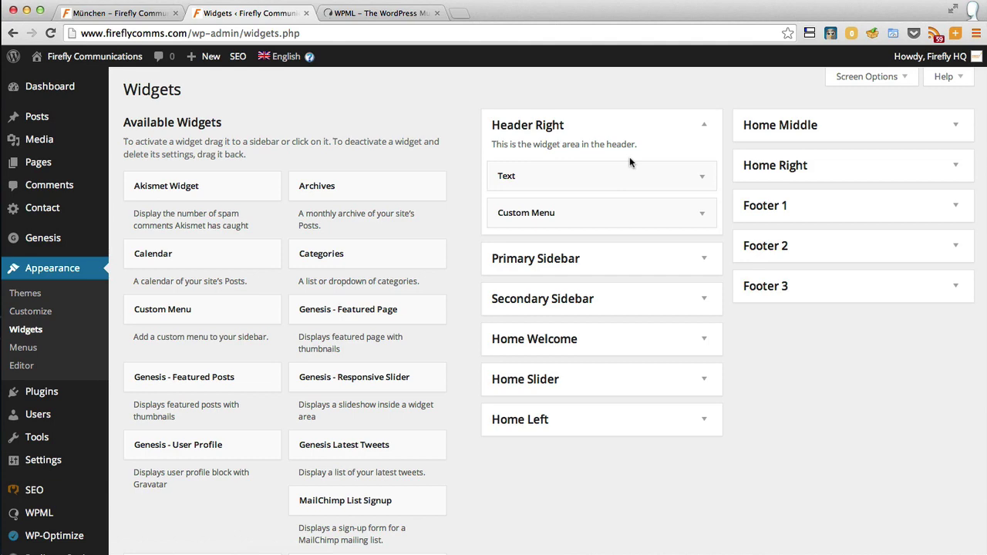
Check the language flag on the live München page, and expand the Primary Sidebar widget area in WordPress
{"action": "left_click", "coordinate": [131, 14]}
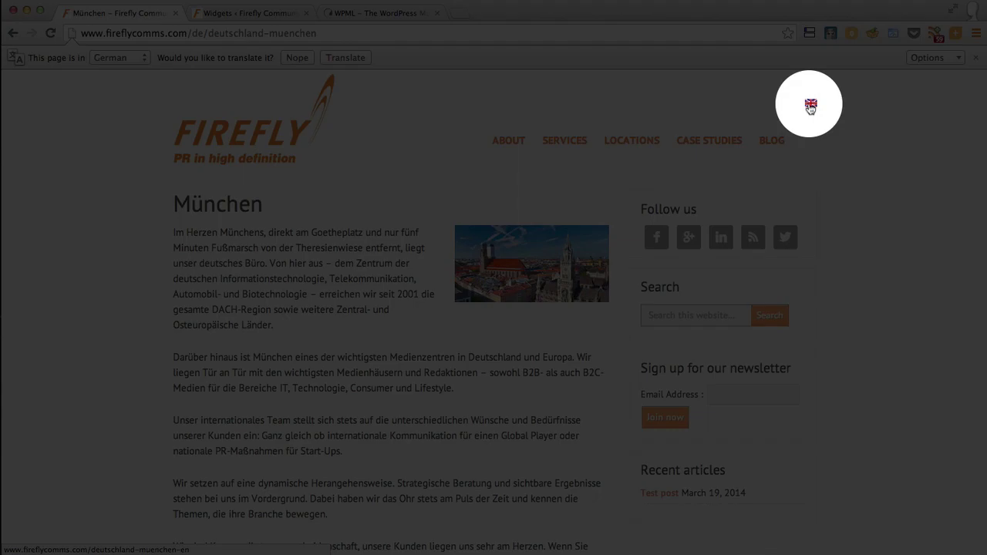
{"action": "key", "text": "ctrl+Tab"}
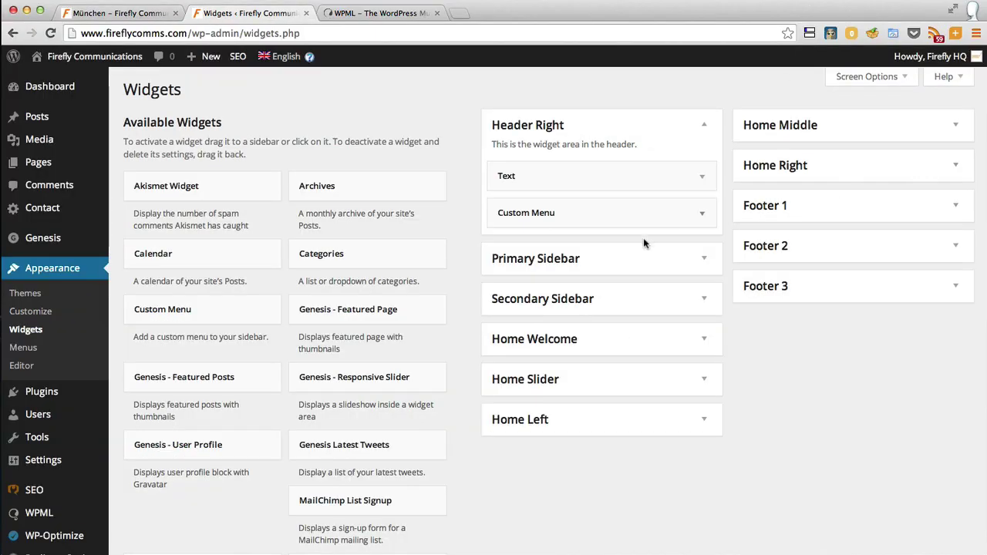
{"action": "left_click", "coordinate": [694, 258]}
{"action": "scroll", "coordinate": [733, 250], "scroll_direction": "down", "scroll_amount": 3}
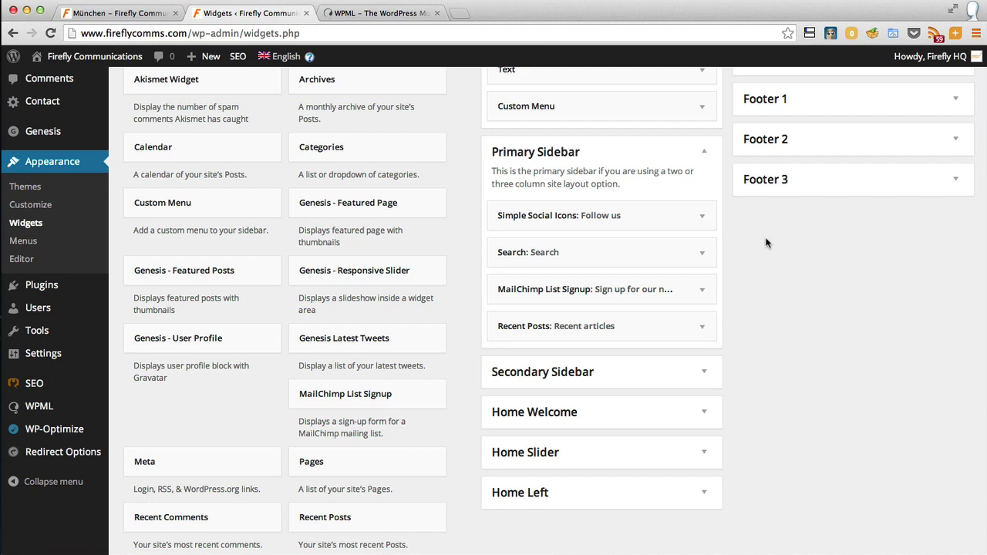
Search the WordPress plugin directory for "widget logic", then install and activate the Widget Logic plugin
{"action": "mouse_move", "coordinate": [39, 286]}
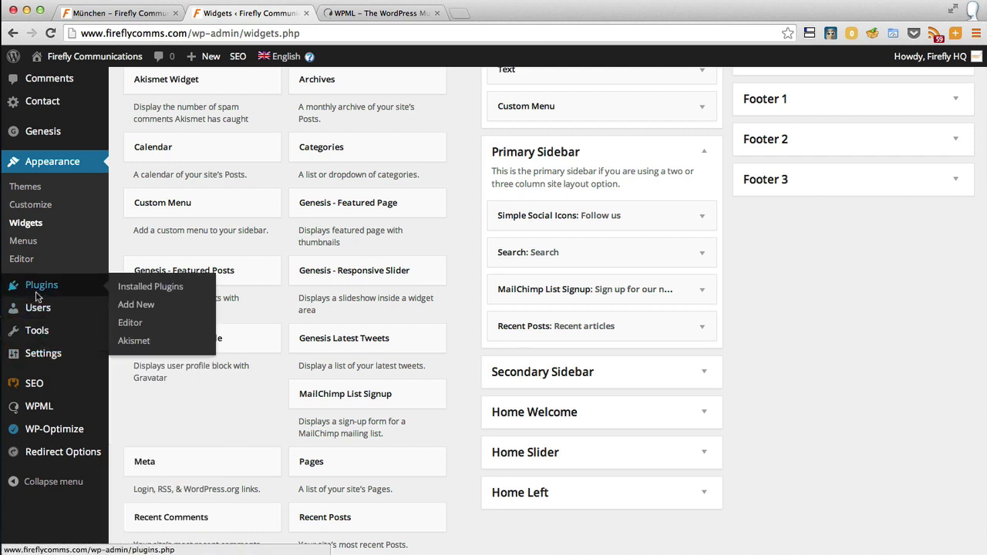
{"action": "left_click", "coordinate": [126, 306]}
{"action": "type", "text": "widget logic"}
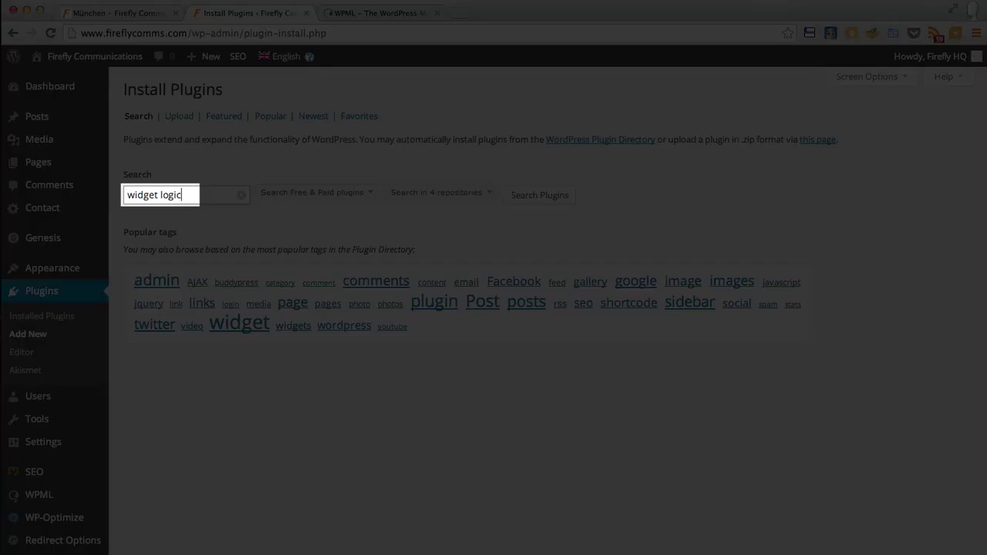
{"action": "key", "text": "Return"}
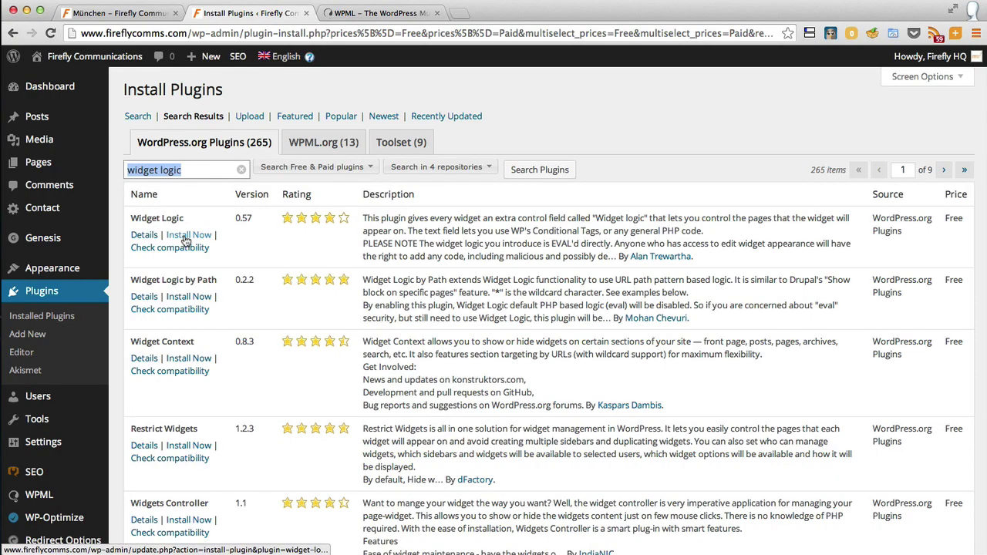
{"action": "left_click", "coordinate": [186, 235]}
{"action": "key", "text": "Return"}
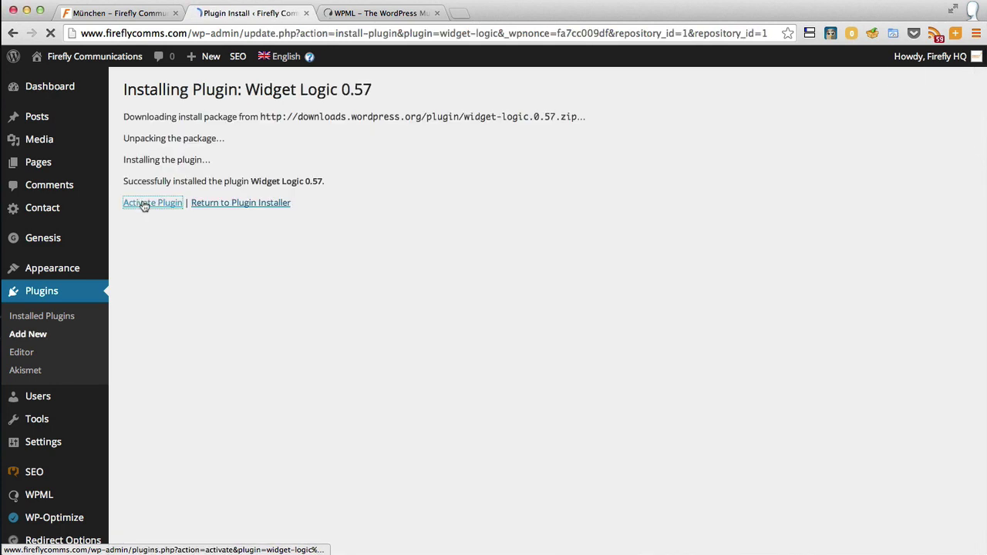
{"action": "left_click", "coordinate": [146, 203]}
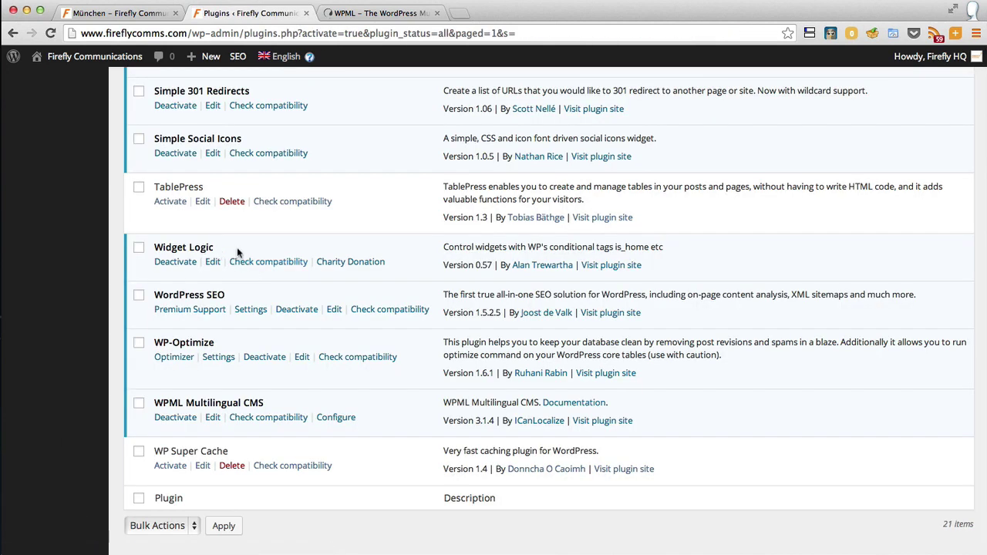
Open the WordPress widgets and examine the Widget logic field in the Primary Sidebar's Simple Social Icons, Search and MailChimp List Signup widgets
{"action": "scroll", "coordinate": [237, 247], "scroll_direction": "up", "scroll_amount": 10}
{"action": "mouse_move", "coordinate": [54, 274]}
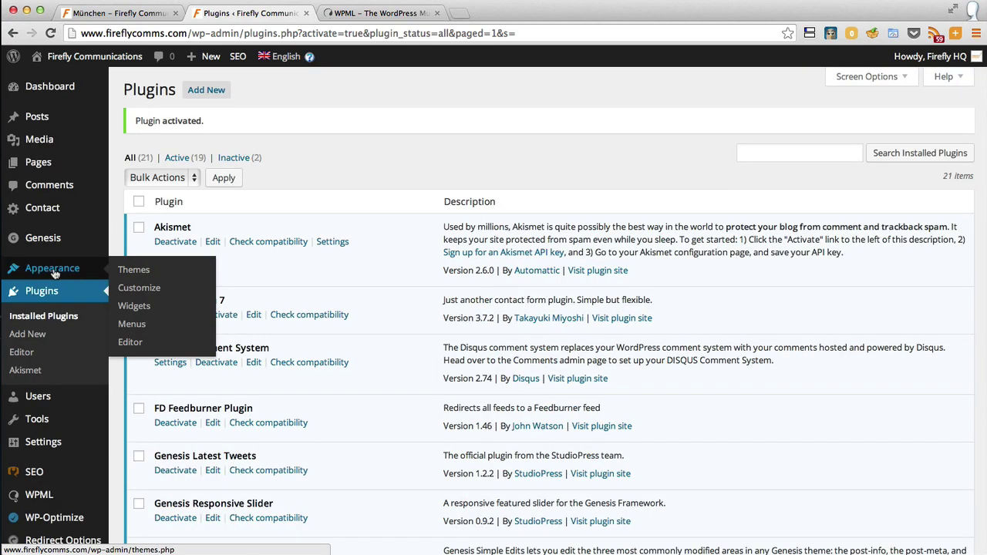
{"action": "left_click", "coordinate": [145, 306]}
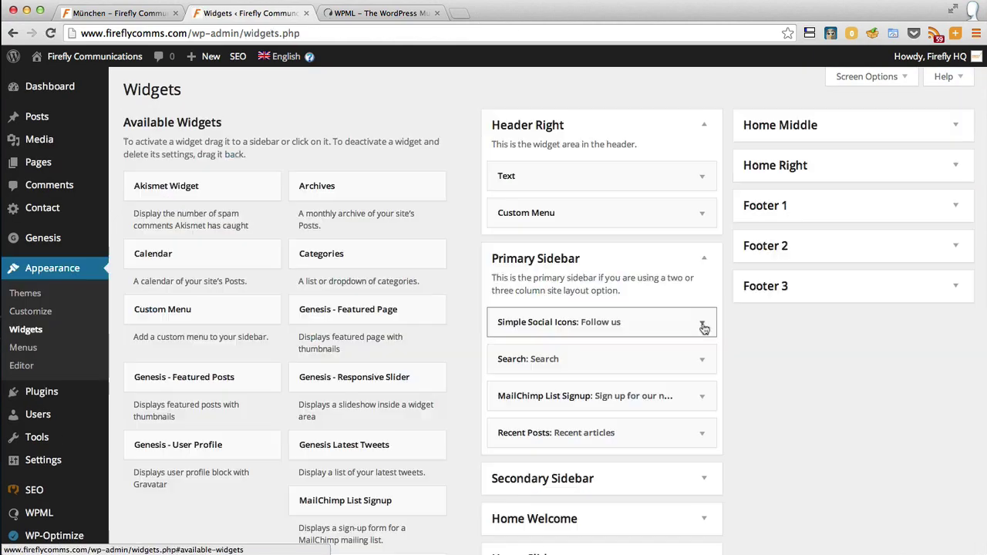
{"action": "left_click", "coordinate": [703, 325]}
{"action": "scroll", "coordinate": [702, 278], "scroll_direction": "down", "scroll_amount": 15}
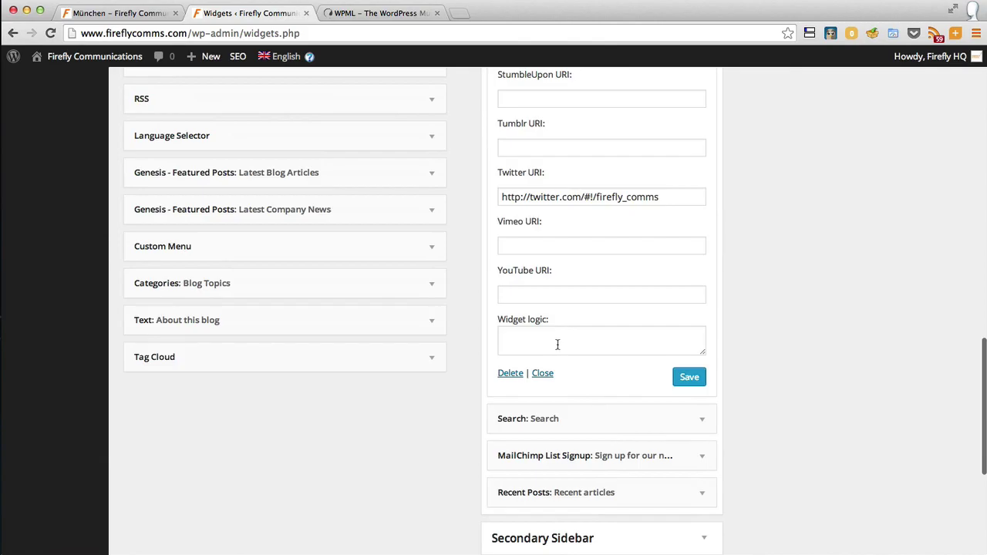
{"action": "left_click", "coordinate": [558, 344]}
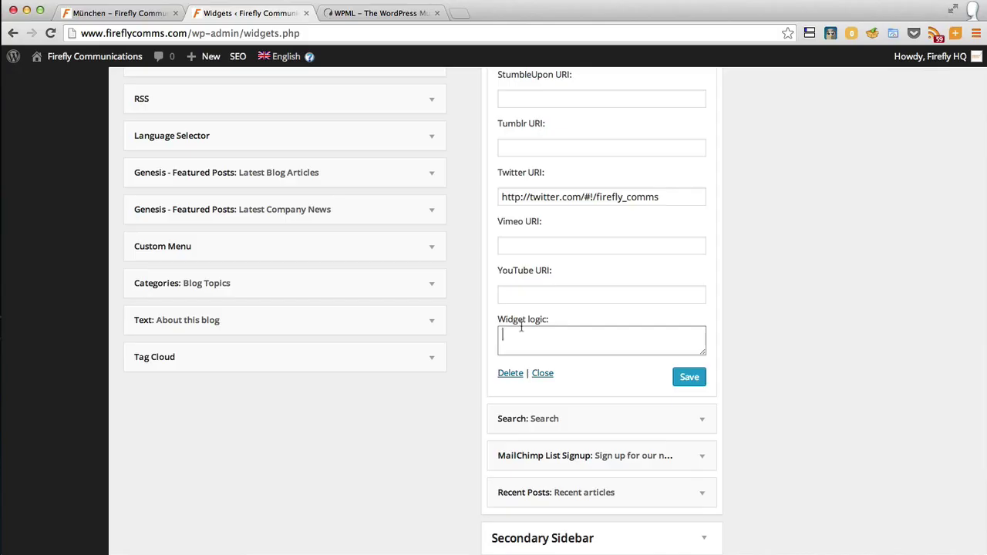
{"action": "left_click", "coordinate": [648, 418]}
{"action": "scroll", "coordinate": [647, 385], "scroll_direction": "down", "scroll_amount": 5}
{"action": "left_click", "coordinate": [542, 254]}
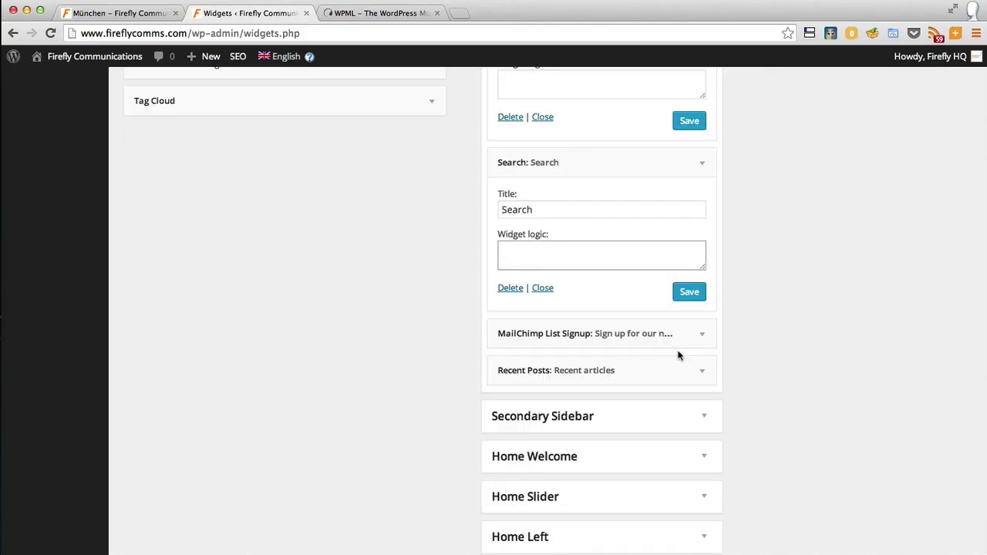
{"action": "left_click", "coordinate": [700, 338]}
{"action": "scroll", "coordinate": [529, 313], "scroll_direction": "down", "scroll_amount": 10}
{"action": "scroll", "coordinate": [529, 311], "scroll_direction": "up", "scroll_amount": 3}
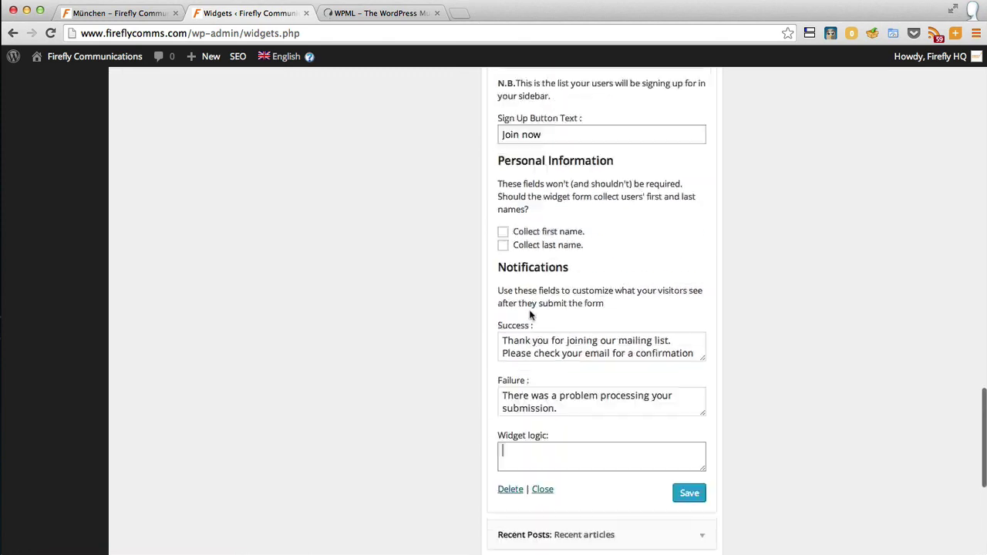
{"action": "scroll", "coordinate": [529, 309], "scroll_direction": "up", "scroll_amount": 15}
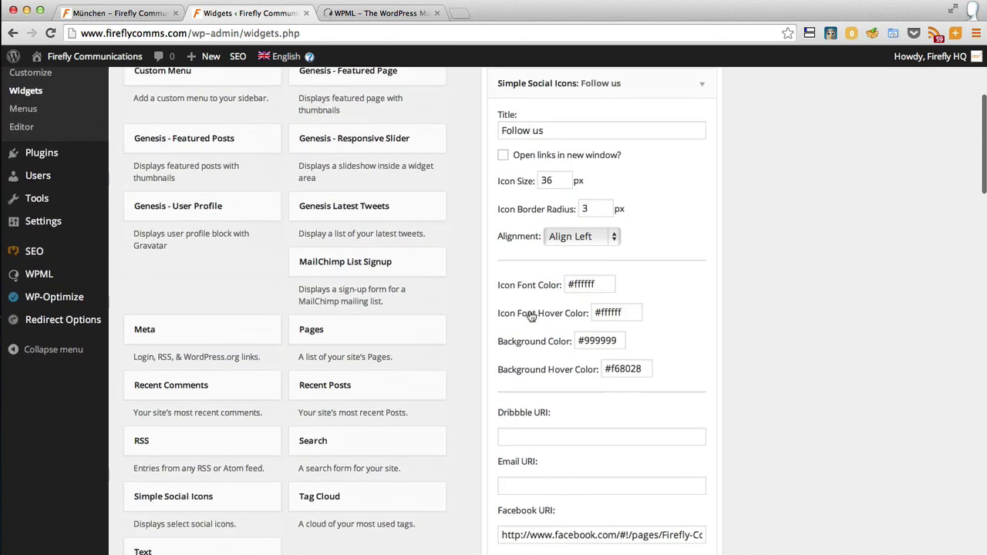
{"action": "scroll", "coordinate": [529, 309], "scroll_direction": "up", "scroll_amount": 3}
{"action": "left_click", "coordinate": [701, 180]}
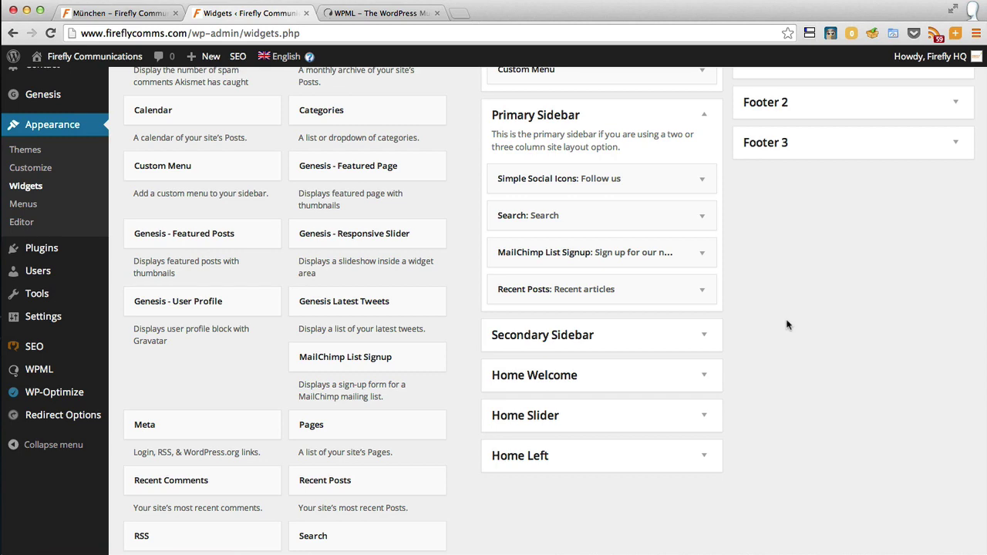
Save the widget logic ICL_LANGUAGE_CODE == 'en' for the "Follow us" Simple Social Icons widget and check the live page in German and English
{"action": "scroll", "coordinate": [787, 324], "scroll_direction": "down", "scroll_amount": 15}
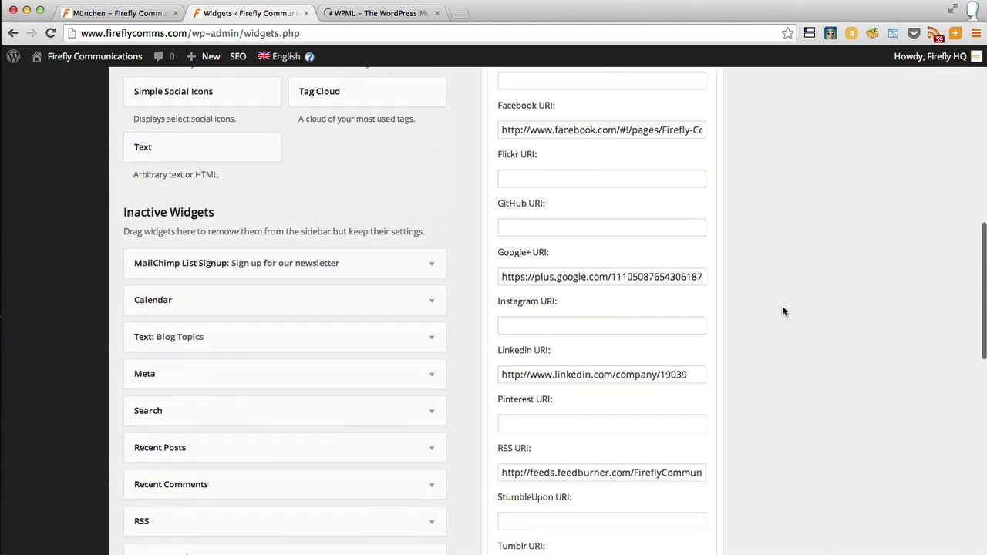
{"action": "scroll", "coordinate": [782, 311], "scroll_direction": "down", "scroll_amount": 1}
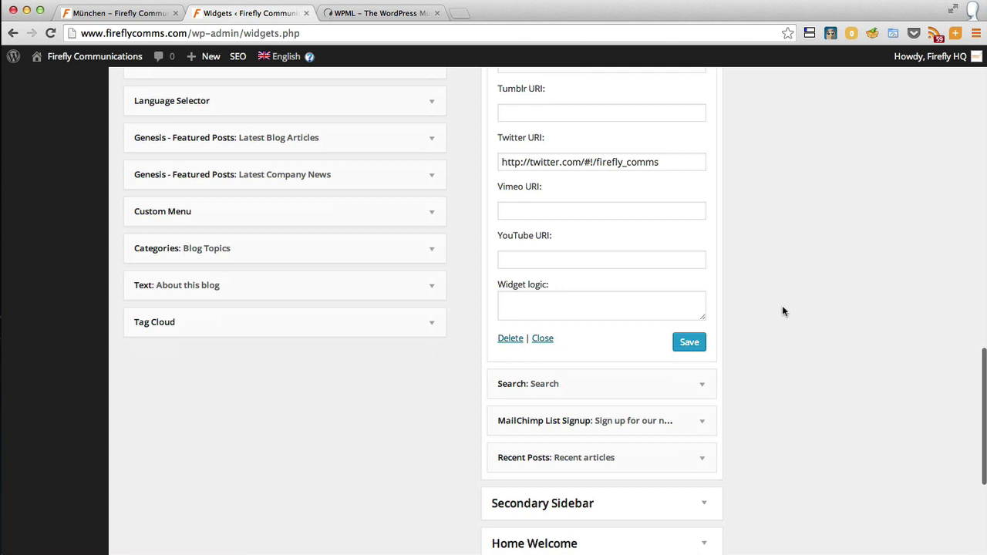
{"action": "left_click", "coordinate": [661, 309]}
{"action": "type", "text": "ICL_LANGUAGE_CODE == 'en'"}
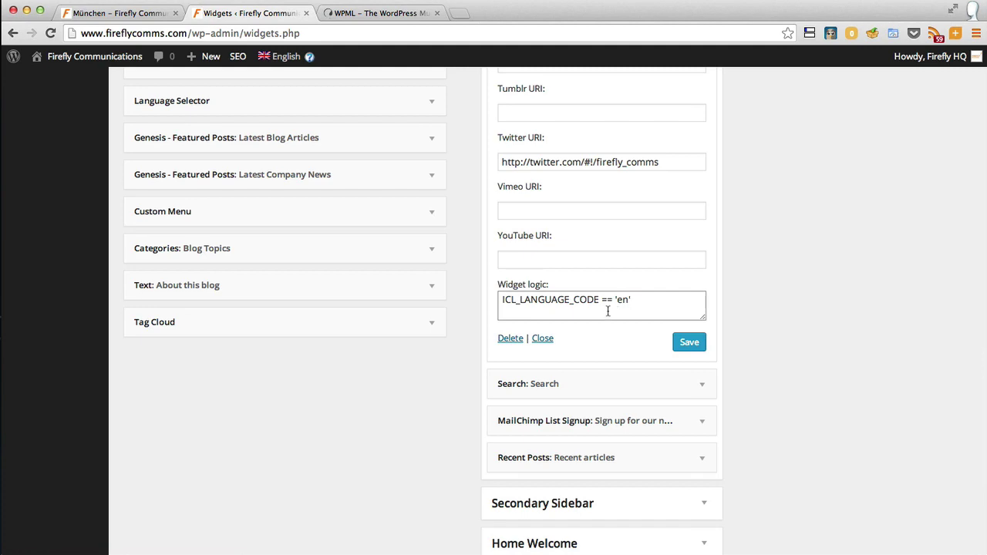
{"action": "left_click", "coordinate": [687, 344]}
{"action": "key", "text": "super+1"}
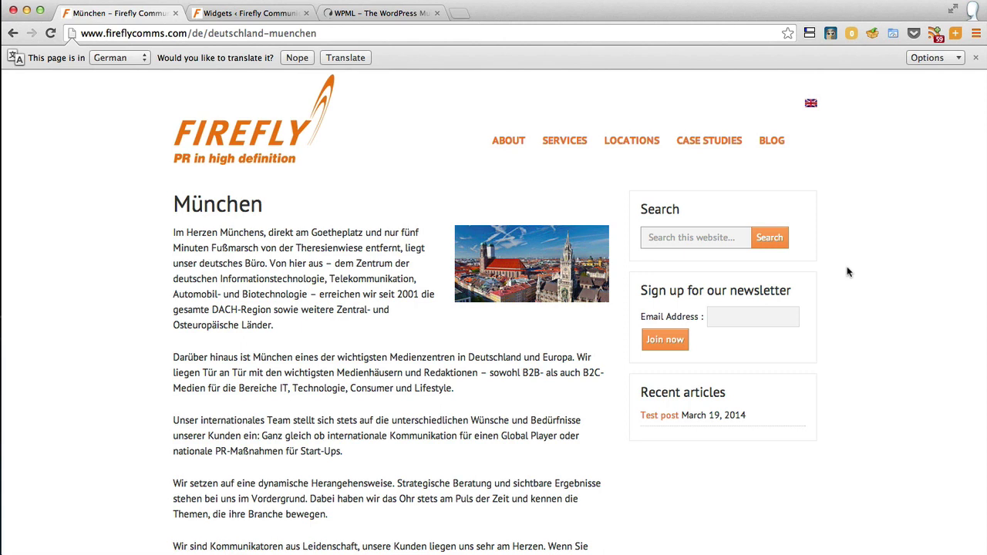
{"action": "left_click", "coordinate": [811, 105]}
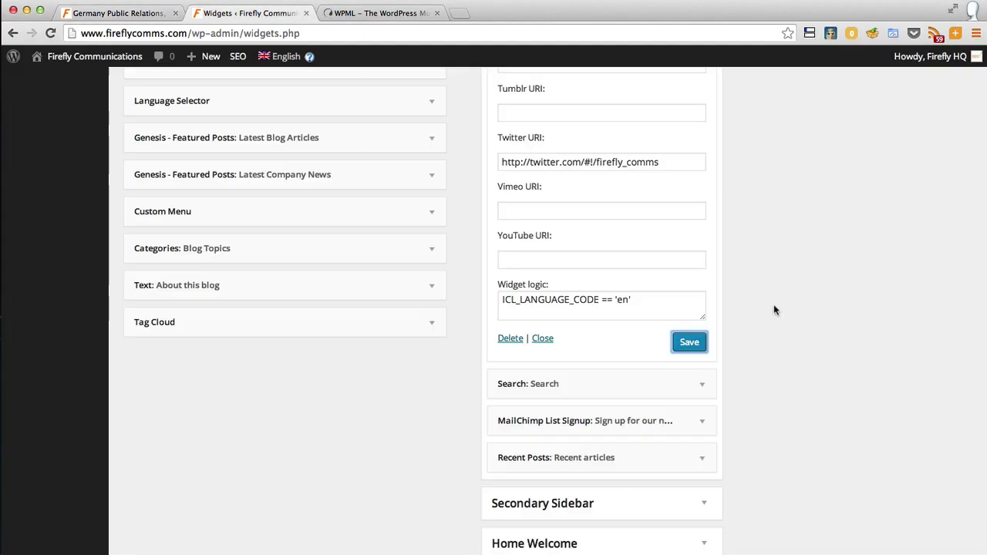
Collapse the "Follow us" widget and add a second Simple Social Icons widget directly below it in the Primary Sidebar
{"action": "scroll", "coordinate": [775, 310], "scroll_direction": "up", "scroll_amount": 5}
{"action": "scroll", "coordinate": [775, 310], "scroll_direction": "up", "scroll_amount": 10}
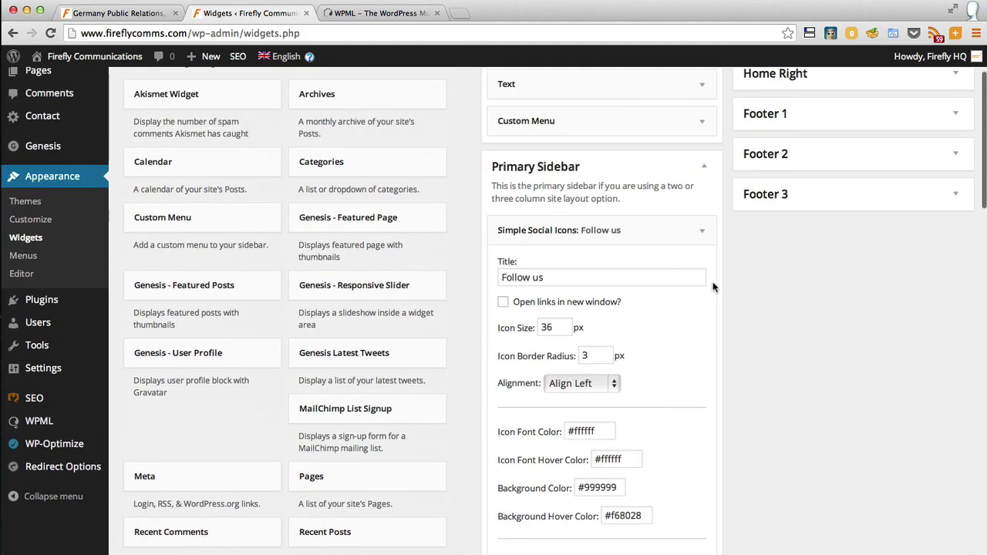
{"action": "left_click", "coordinate": [702, 231]}
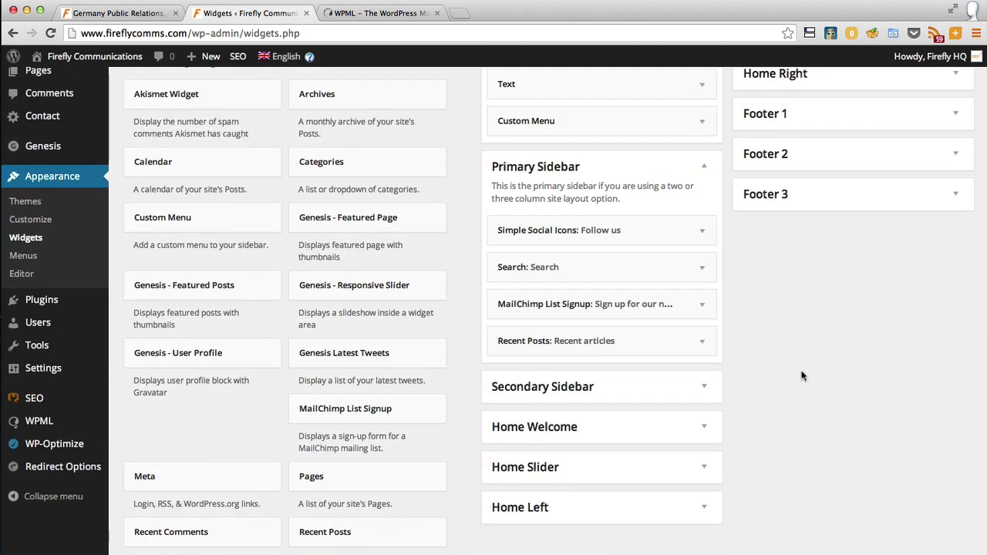
{"action": "scroll", "coordinate": [799, 375], "scroll_direction": "down", "scroll_amount": 5}
{"action": "left_click_drag", "start_coordinate": [165, 432], "coordinate": [568, 203]}
{"action": "left_click", "coordinate": [567, 202]}
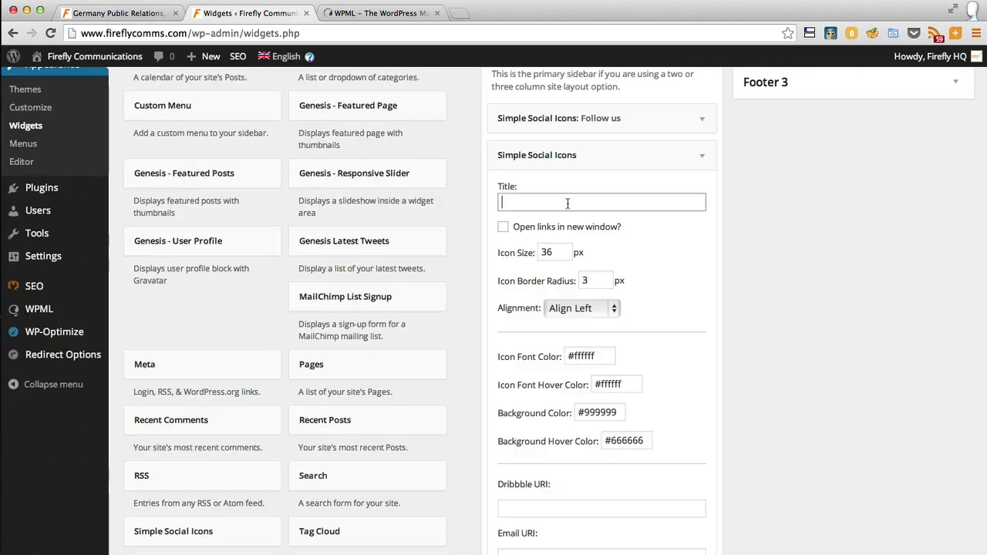
{"action": "scroll", "coordinate": [721, 280], "scroll_direction": "down", "scroll_amount": 5}
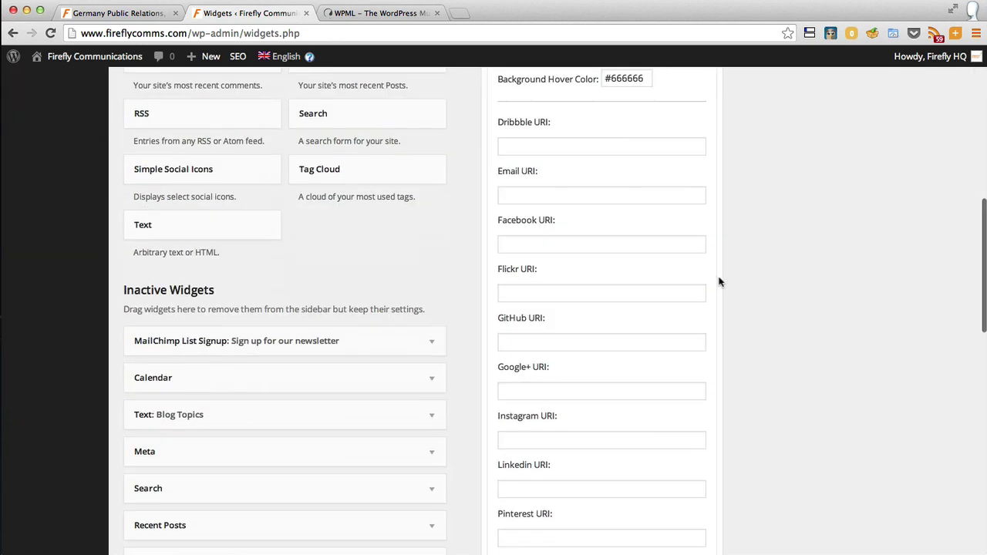
{"action": "left_click", "coordinate": [550, 248]}
{"action": "left_click", "coordinate": [575, 296]}
{"action": "scroll", "coordinate": [832, 404], "scroll_direction": "down", "scroll_amount": 5}
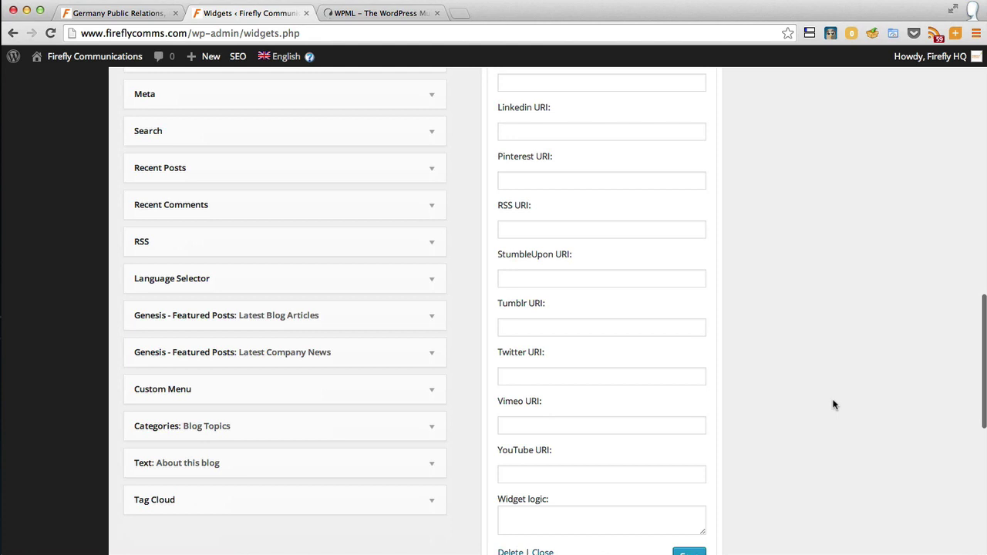
{"action": "scroll", "coordinate": [833, 404], "scroll_direction": "down", "scroll_amount": 2}
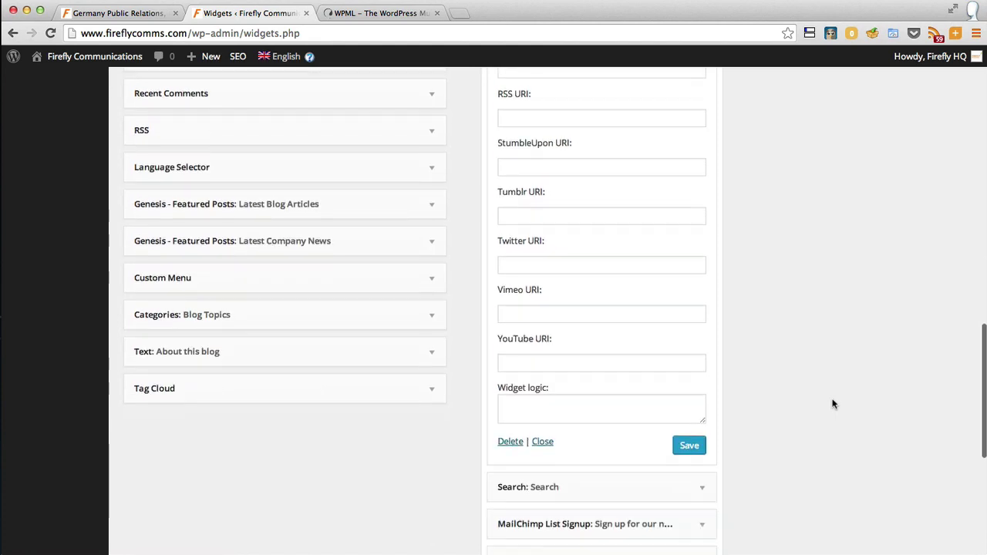
{"action": "scroll", "coordinate": [833, 402], "scroll_direction": "up", "scroll_amount": 10}
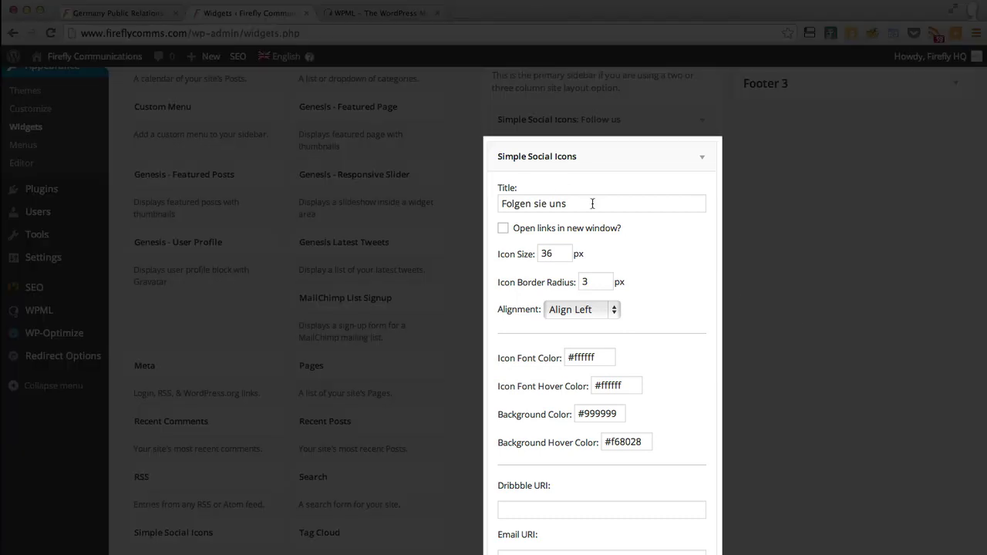
Review the "Folgen sie uns" widget's social links, Twitter URI and widget logic, and save the widget
{"action": "scroll", "coordinate": [735, 286], "scroll_direction": "down", "scroll_amount": 1}
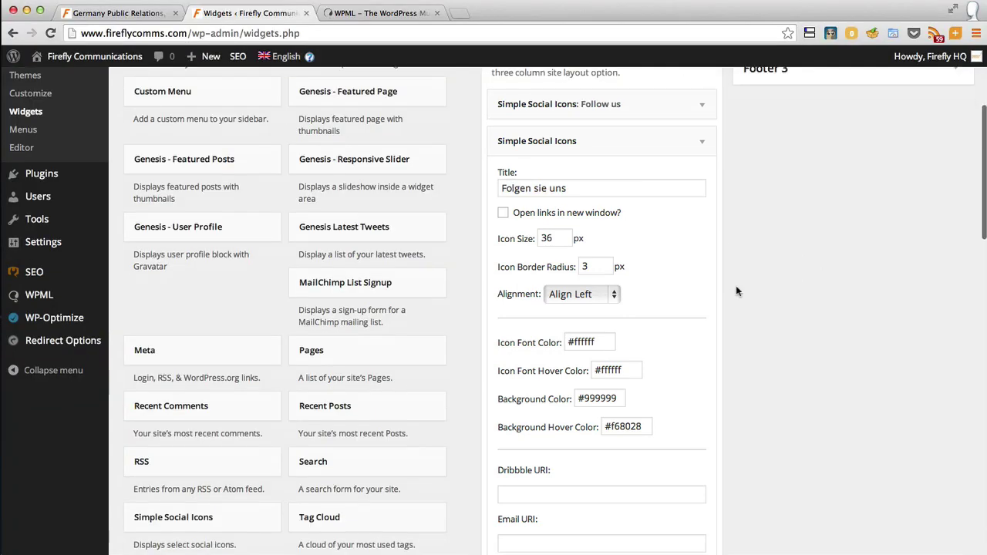
{"action": "scroll", "coordinate": [694, 270], "scroll_direction": "down", "scroll_amount": 3}
{"action": "scroll", "coordinate": [712, 318], "scroll_direction": "down", "scroll_amount": 6}
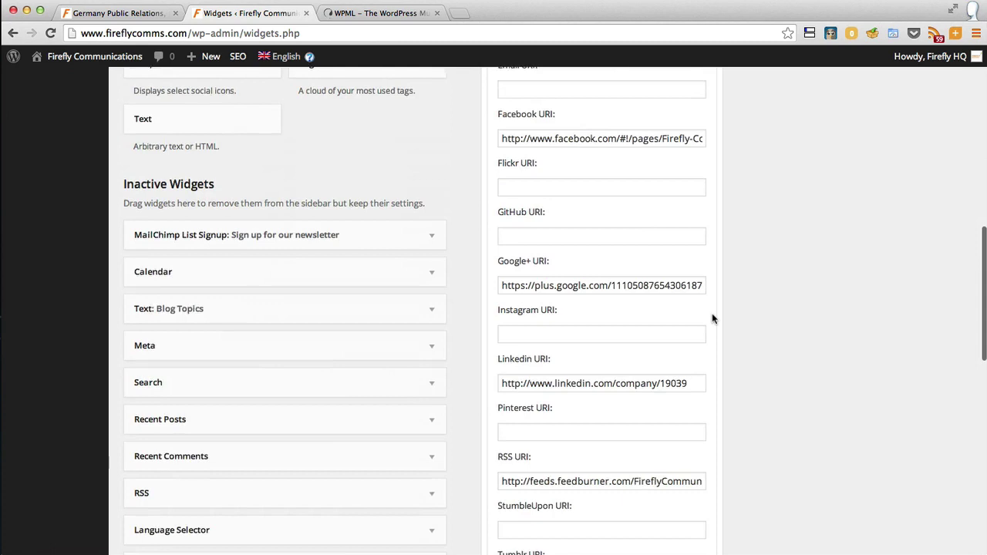
{"action": "scroll", "coordinate": [712, 318], "scroll_direction": "down", "scroll_amount": 7}
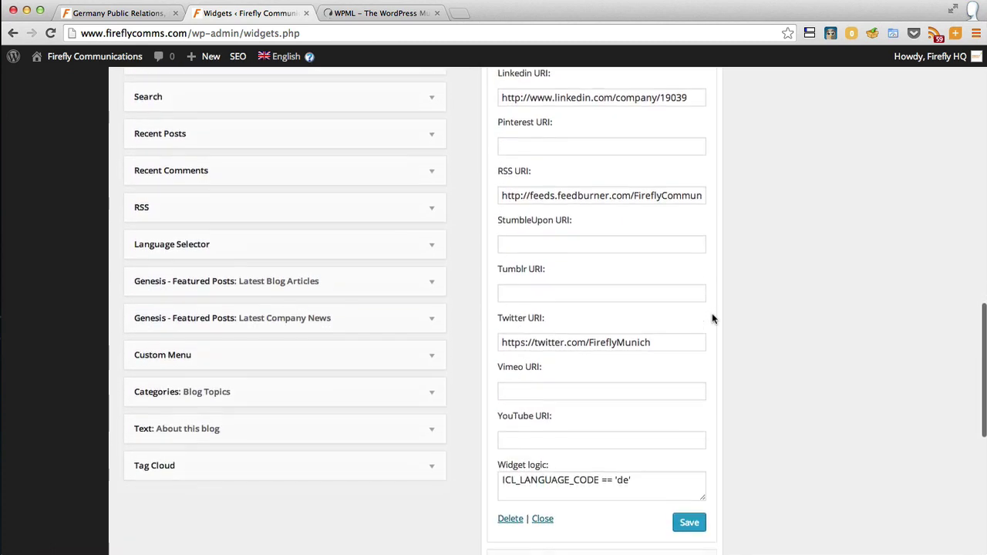
{"action": "scroll", "coordinate": [712, 319], "scroll_direction": "down", "scroll_amount": 3}
{"action": "triple_click", "coordinate": [657, 231]}
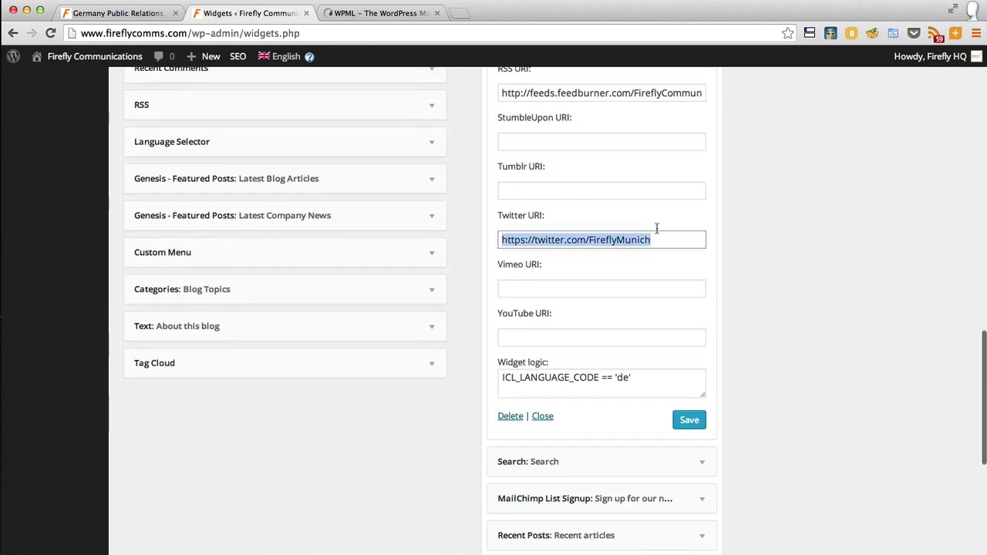
{"action": "left_click", "coordinate": [860, 271]}
{"action": "scroll", "coordinate": [843, 286], "scroll_direction": "down", "scroll_amount": 2}
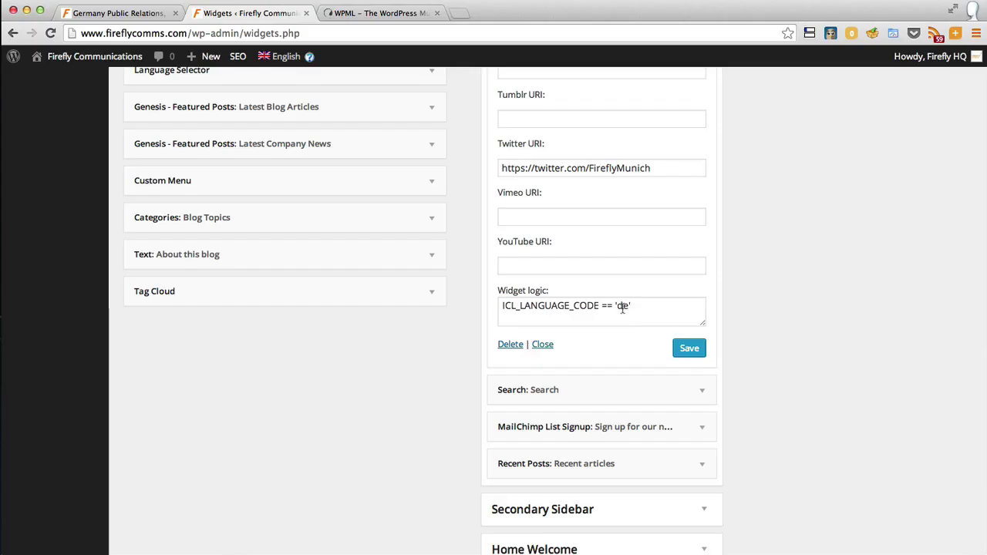
{"action": "double_click", "coordinate": [622, 306]}
{"action": "left_click", "coordinate": [645, 310]}
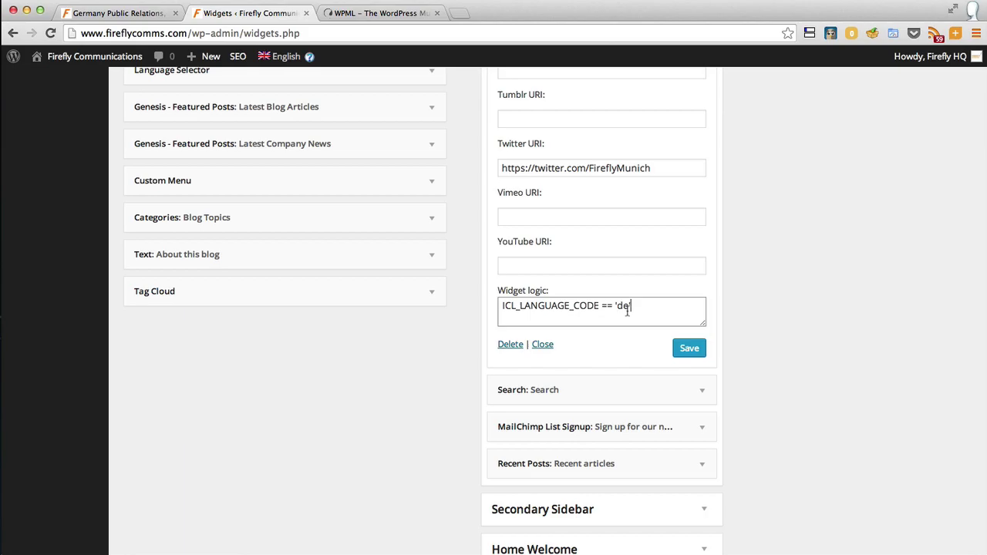
{"action": "left_click", "coordinate": [689, 349]}
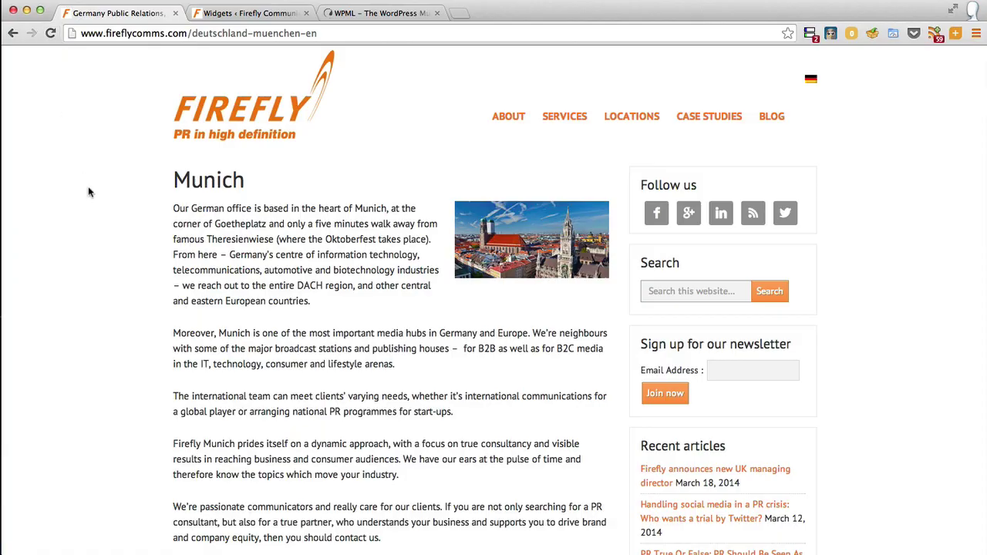
Reload the live Munich page, switch it to German and check the social icons widget's heading in the sidebar
{"action": "key", "text": "super+r"}
{"action": "left_click", "coordinate": [810, 78]}
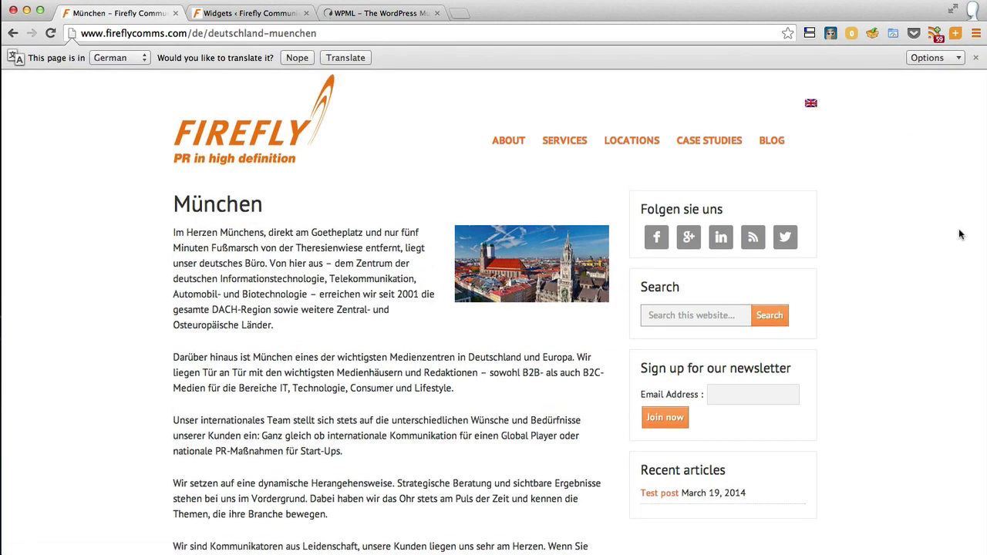
{"action": "left_click_drag", "start_coordinate": [641, 209], "coordinate": [733, 210]}
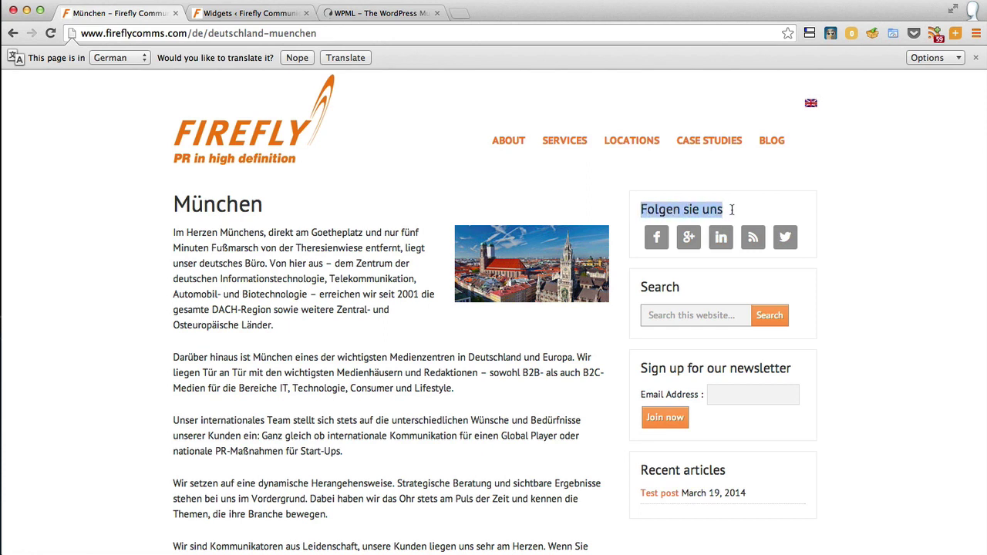
{"action": "left_click", "coordinate": [753, 207]}
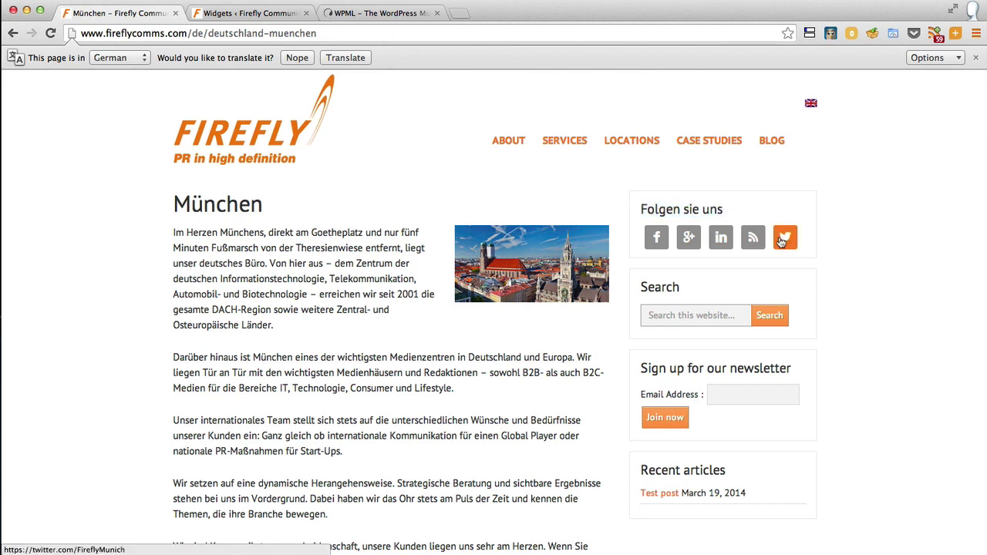
Test the Twitter link in the German page's social icons widget and return to the München page
{"action": "left_click", "coordinate": [781, 241]}
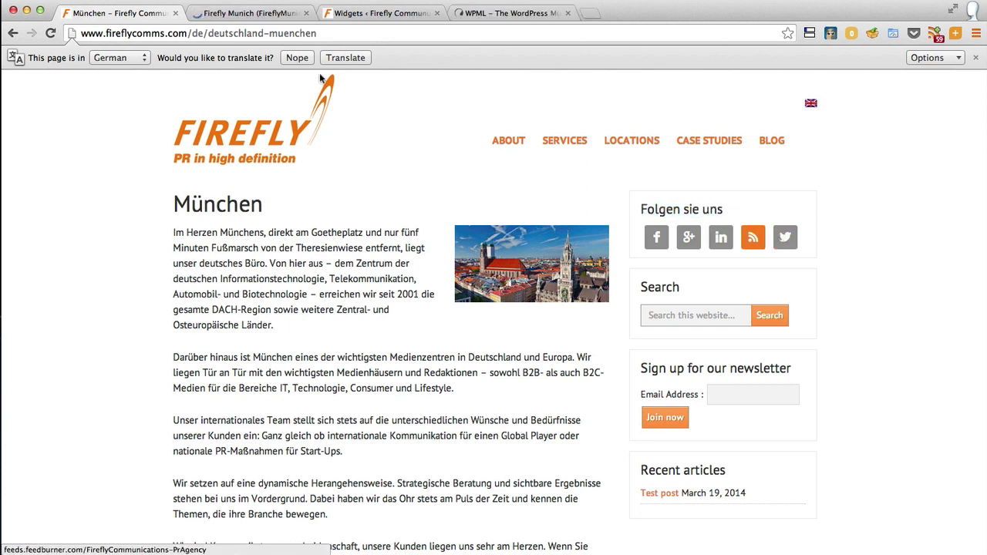
{"action": "left_click", "coordinate": [221, 14]}
{"action": "left_click", "coordinate": [117, 13]}
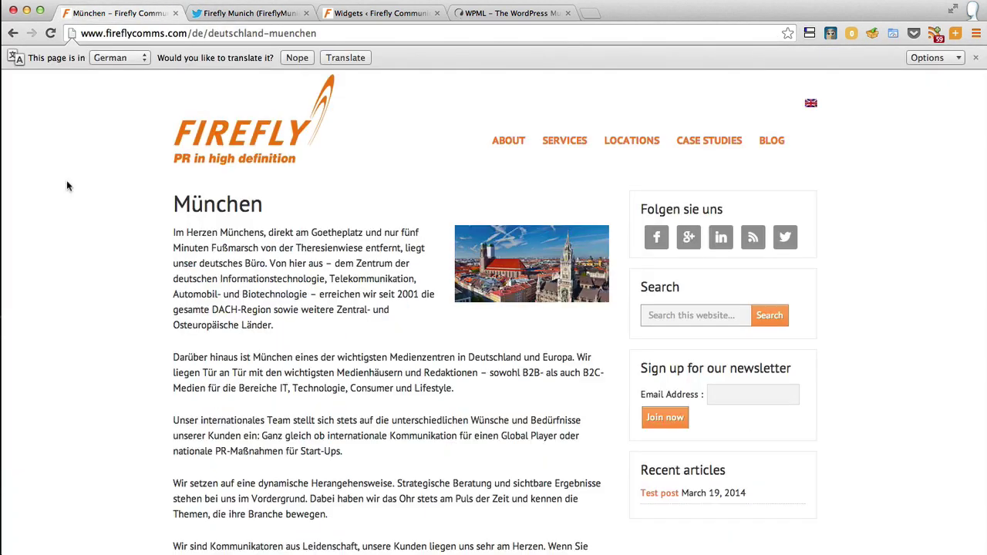